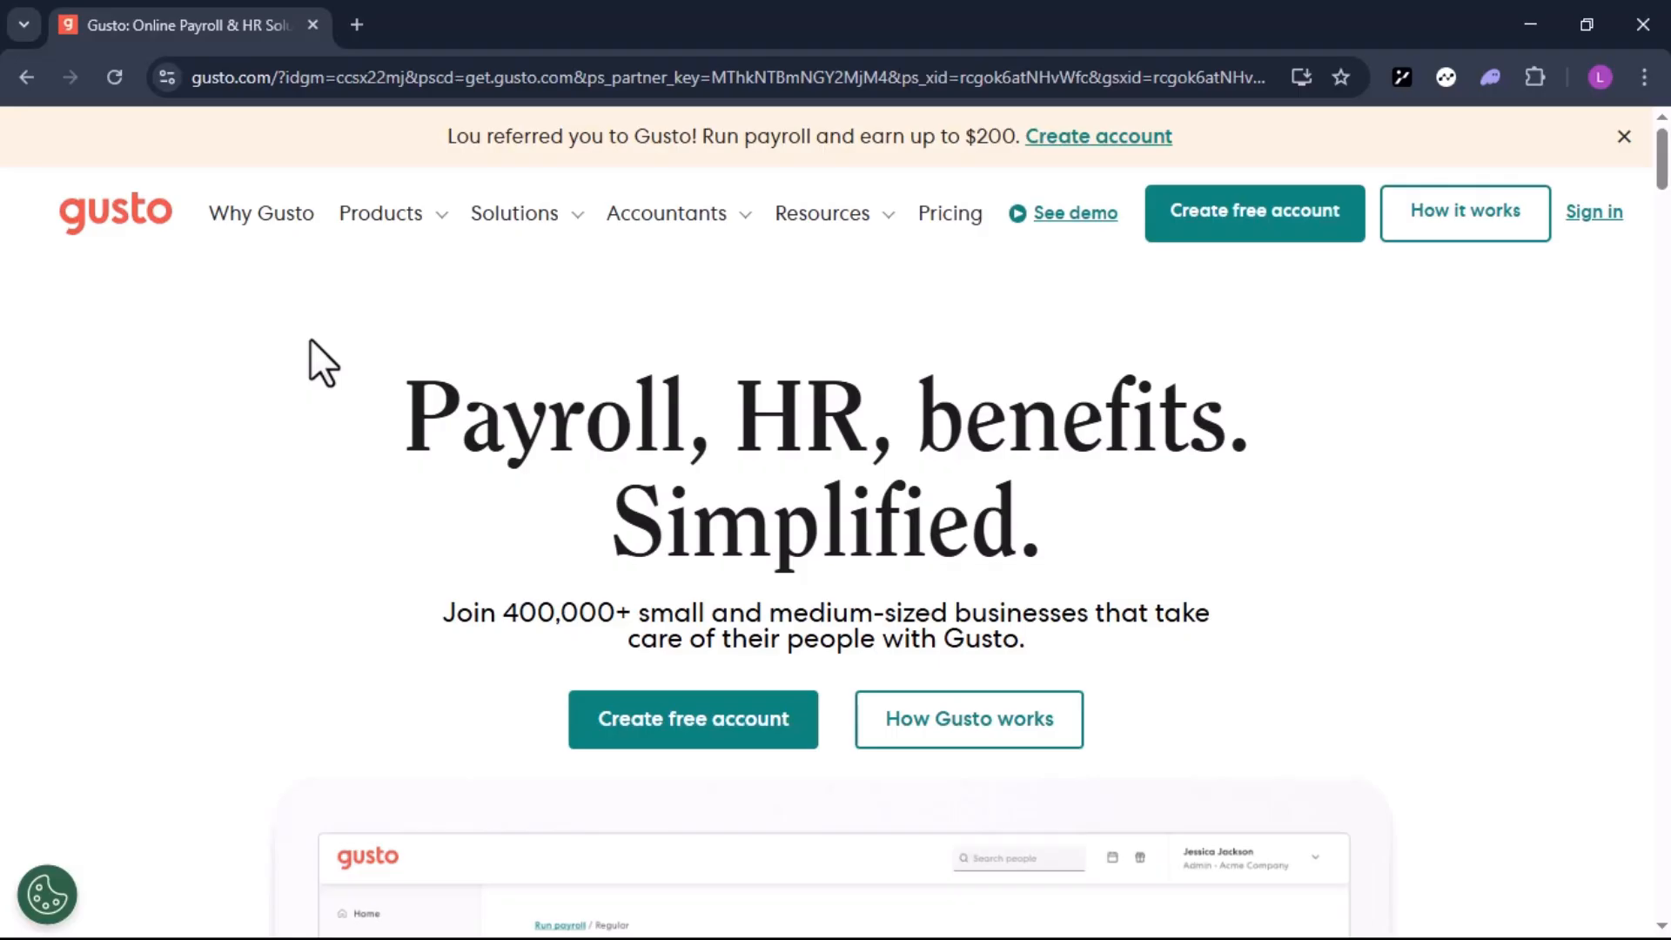
Step: Open the free account sign-up, check the filled-in company and contact details, and create the account
mouse_move(682, 213)
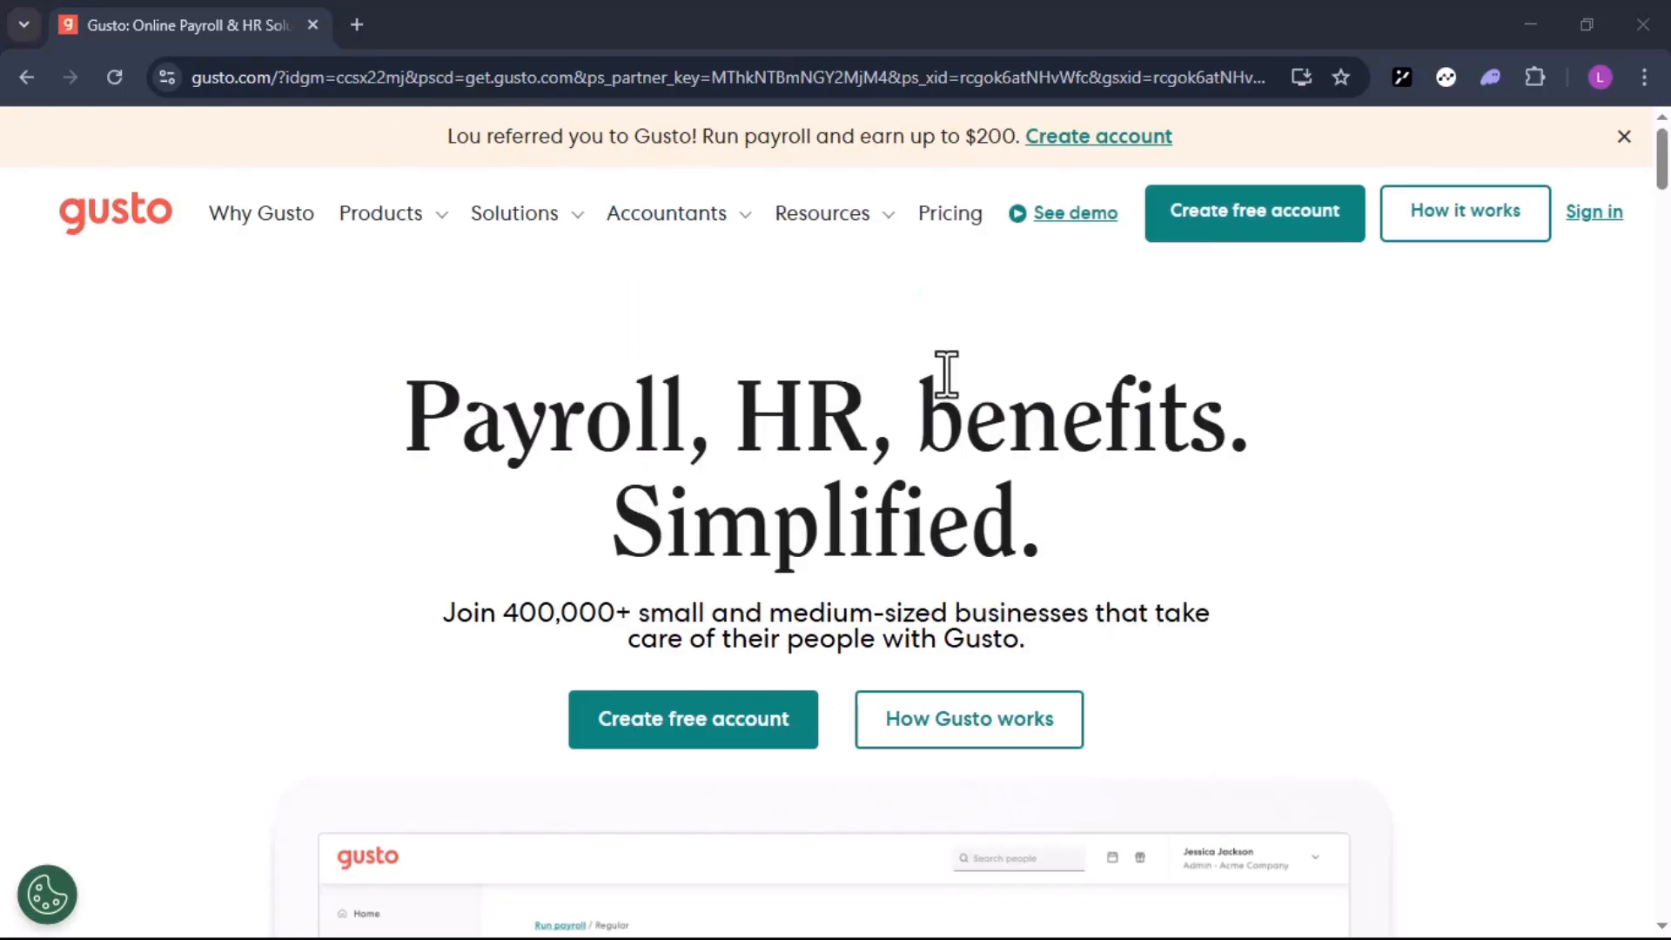
click(1210, 224)
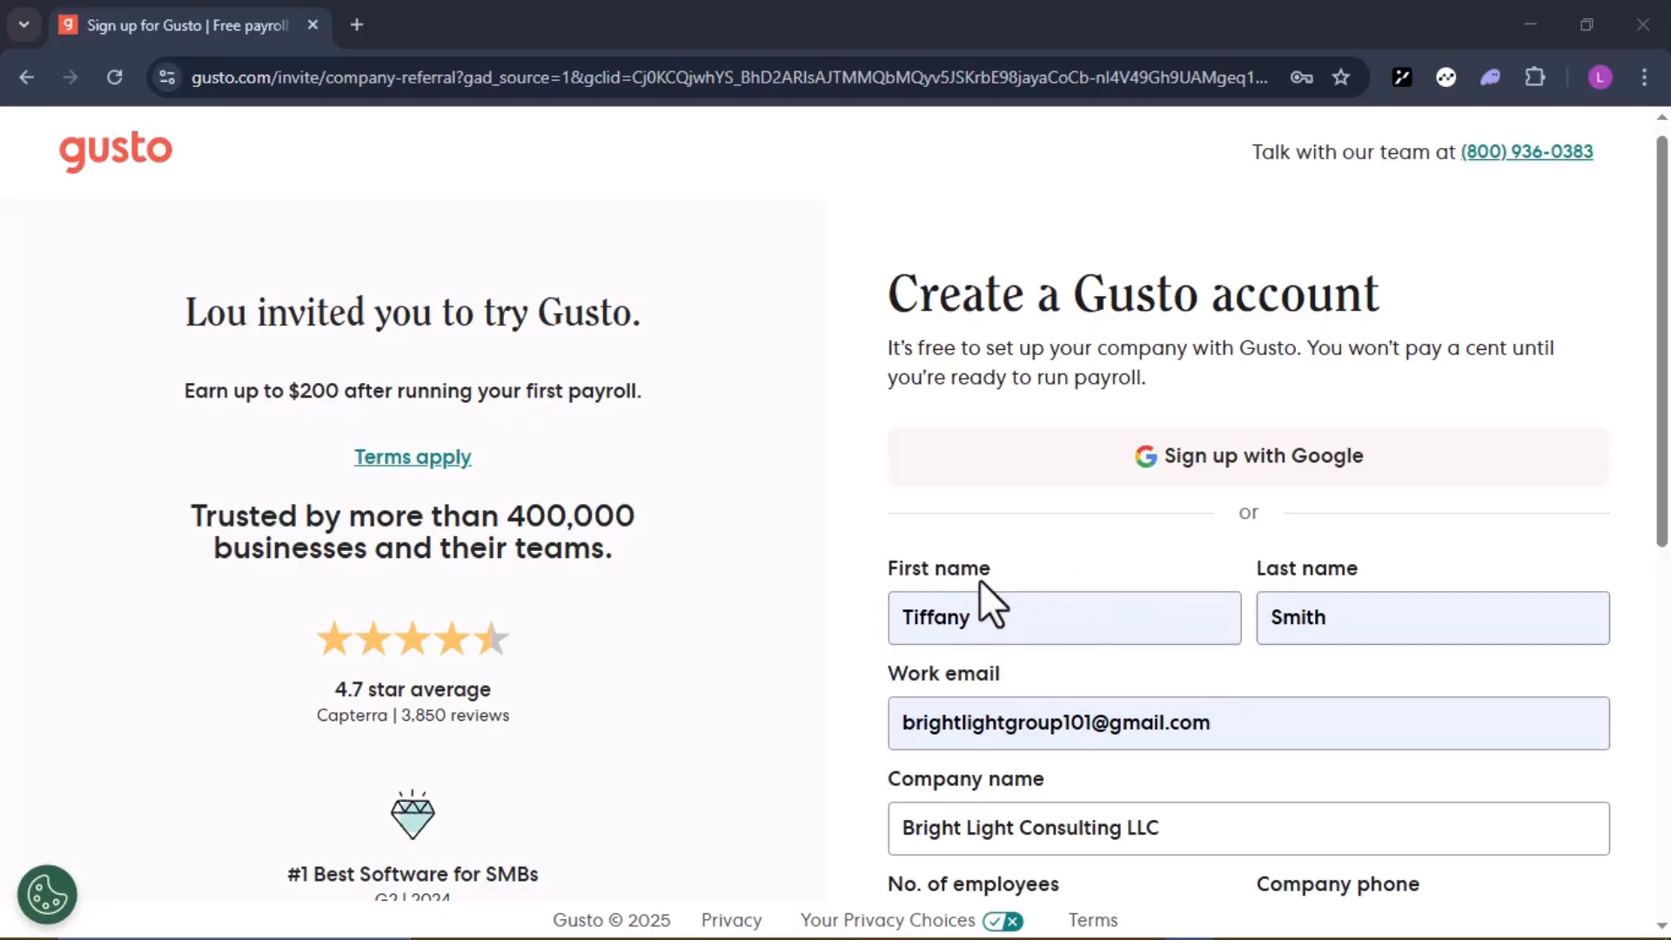
scroll(1015, 719, down, 2)
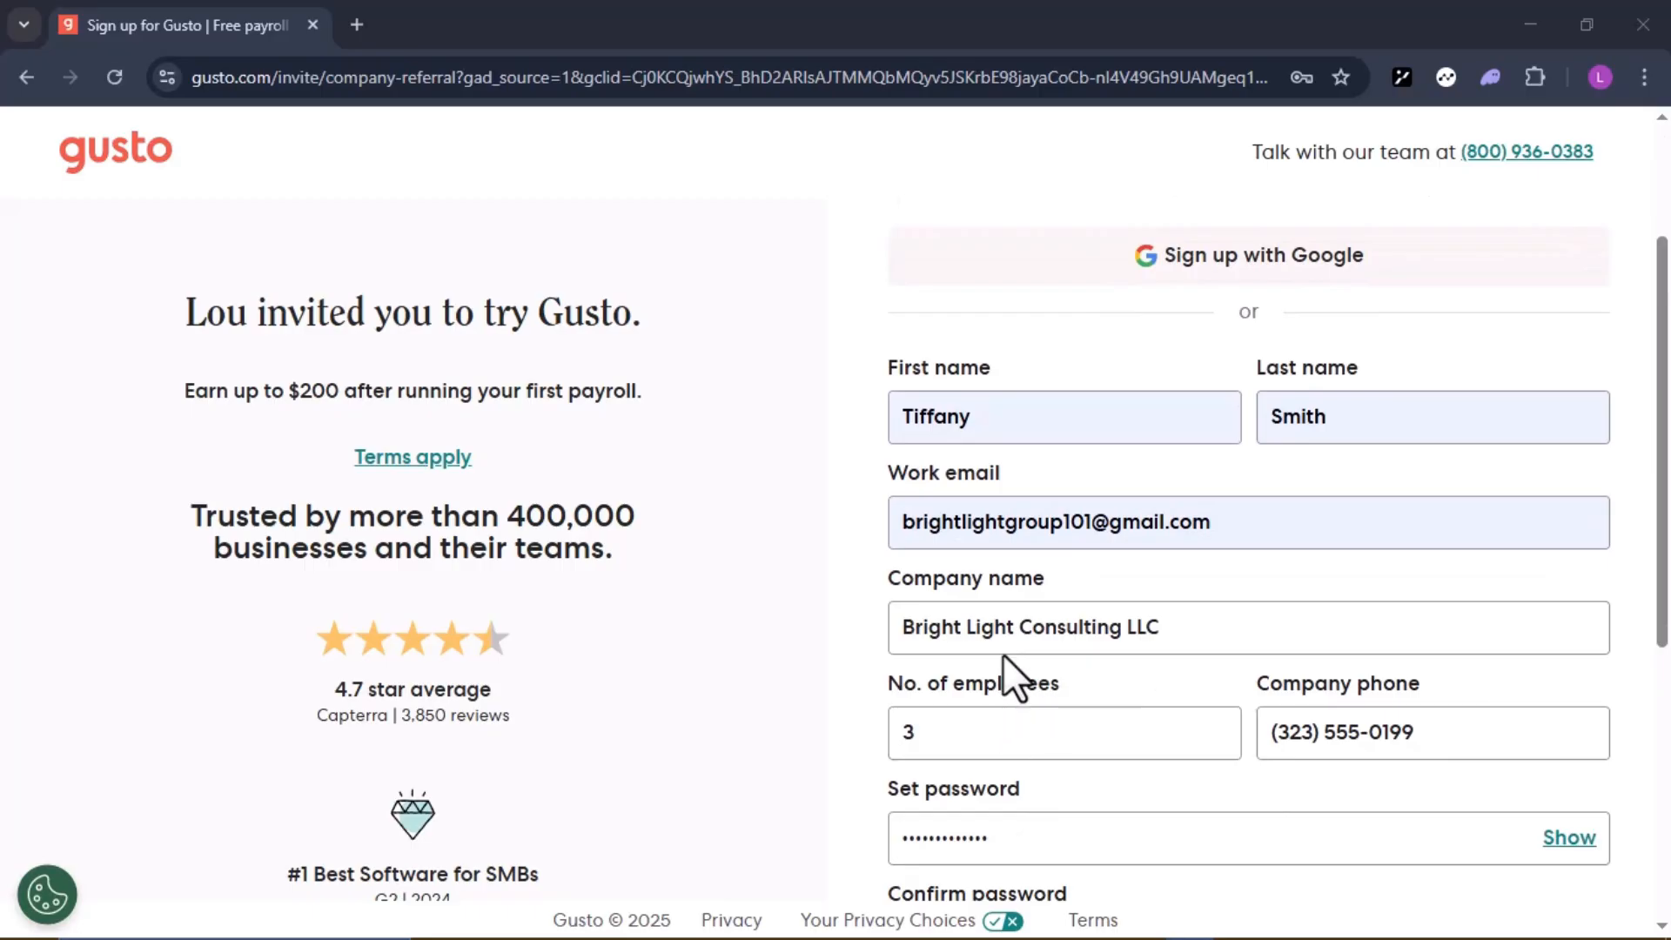
scroll(1288, 736, down, 1)
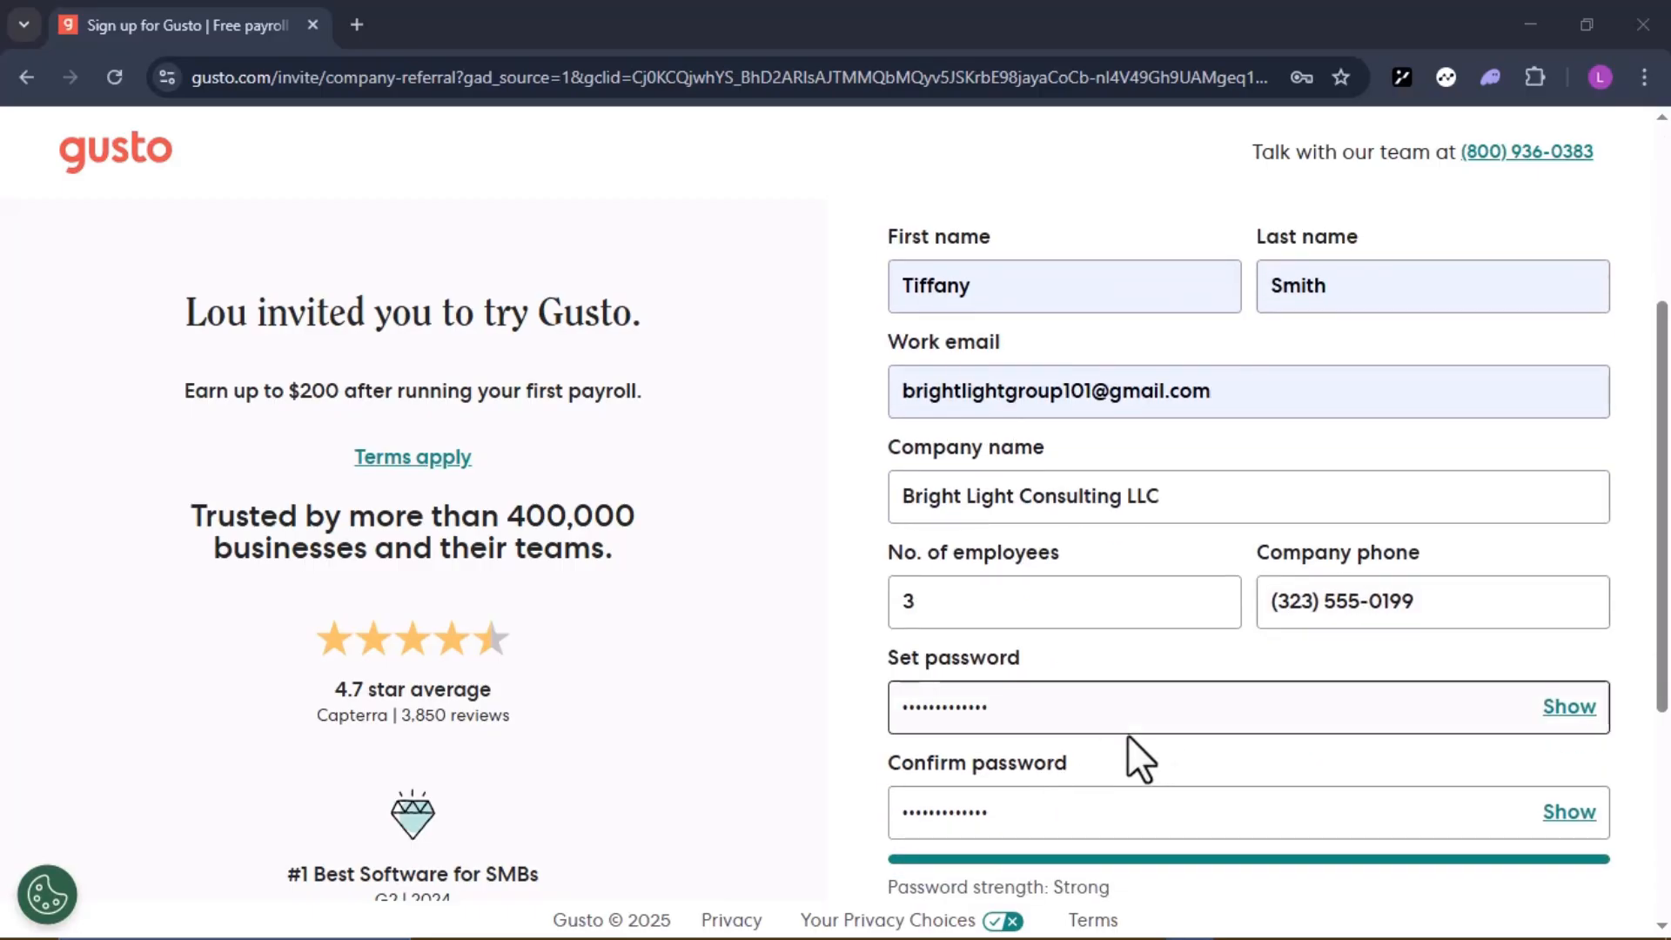
scroll(1140, 801, down, 2)
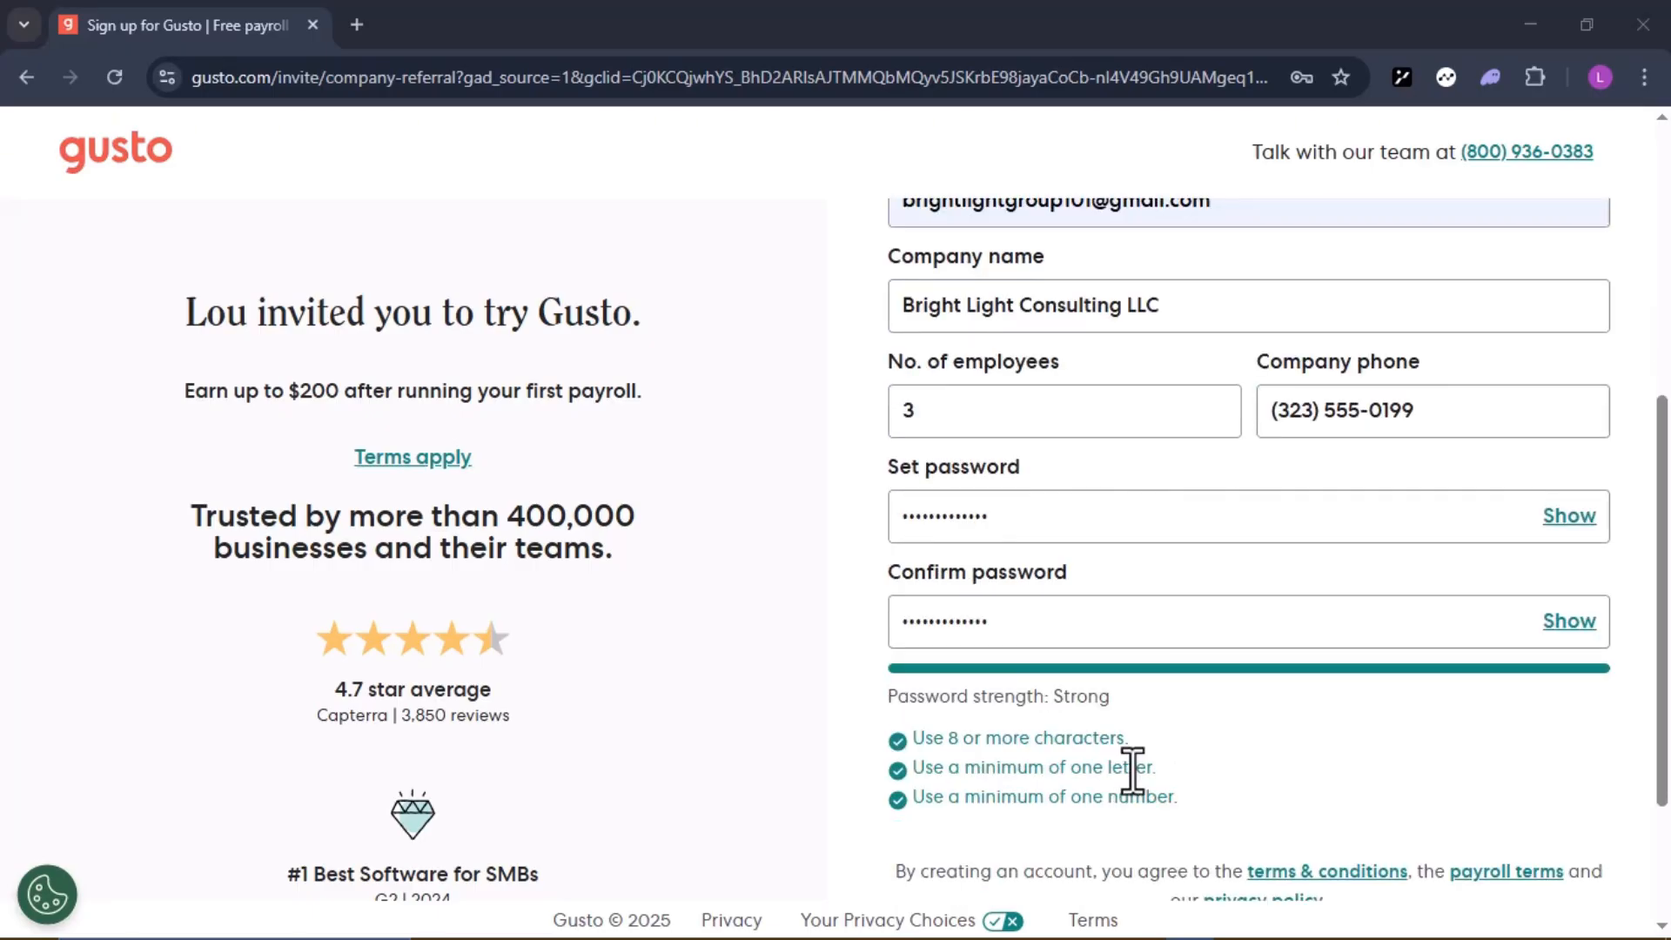
scroll(1132, 771, down, 2)
click(1206, 857)
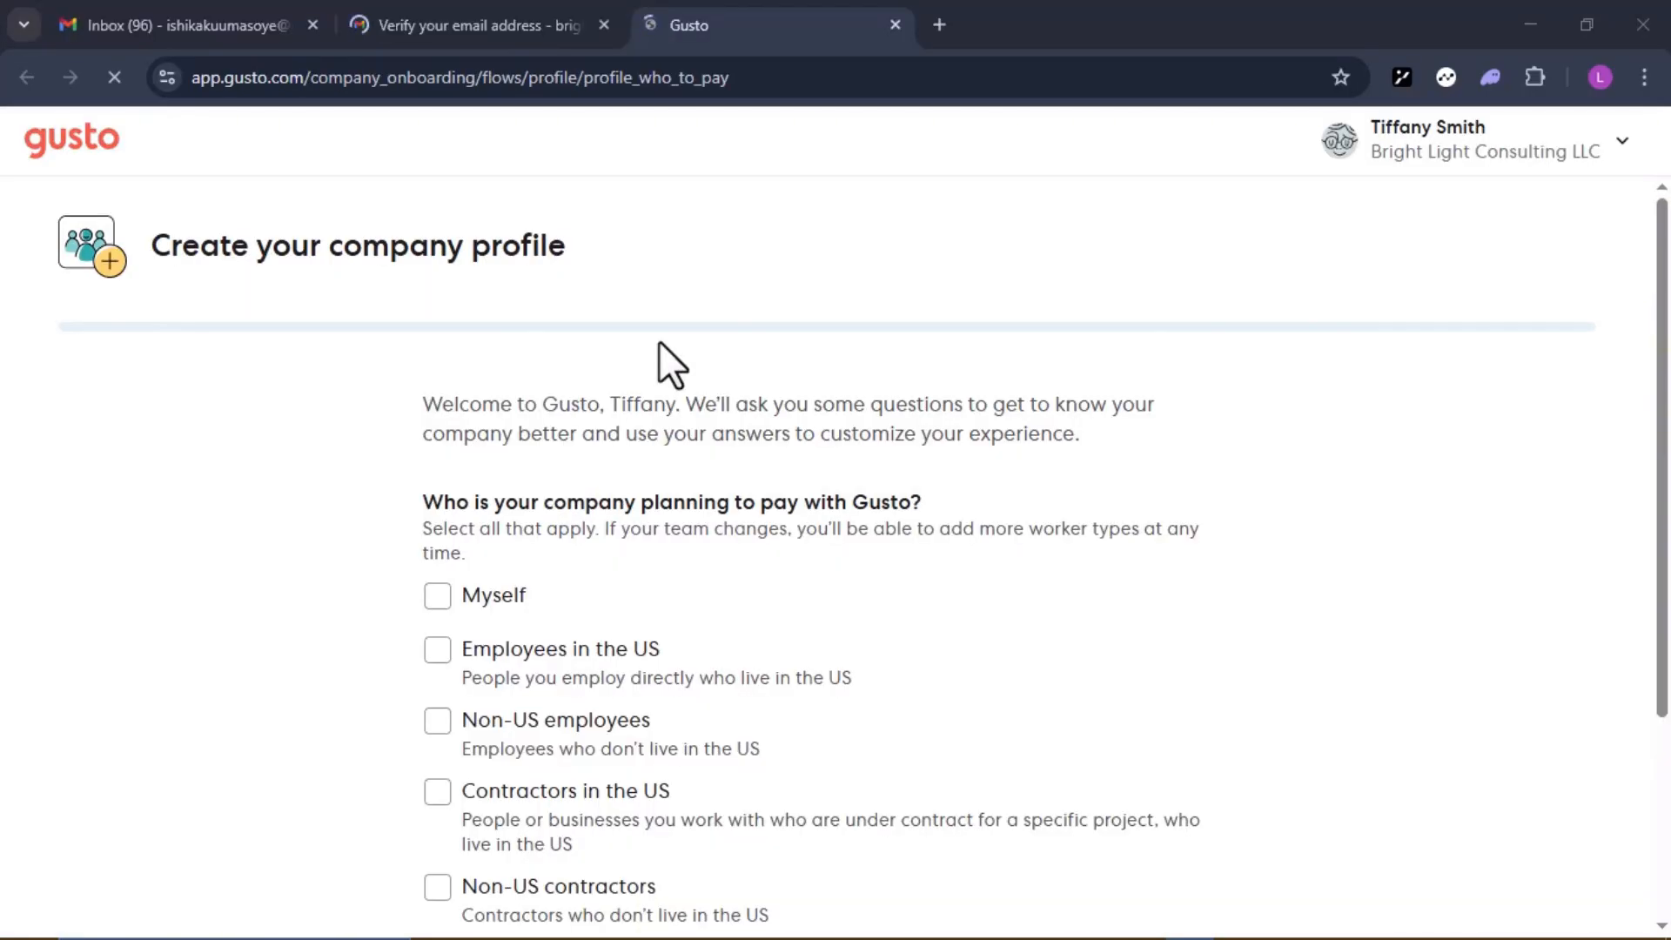
Step: Choose Contractors in the US as the workers the company is planning to pay
scroll(660, 341, down, 3)
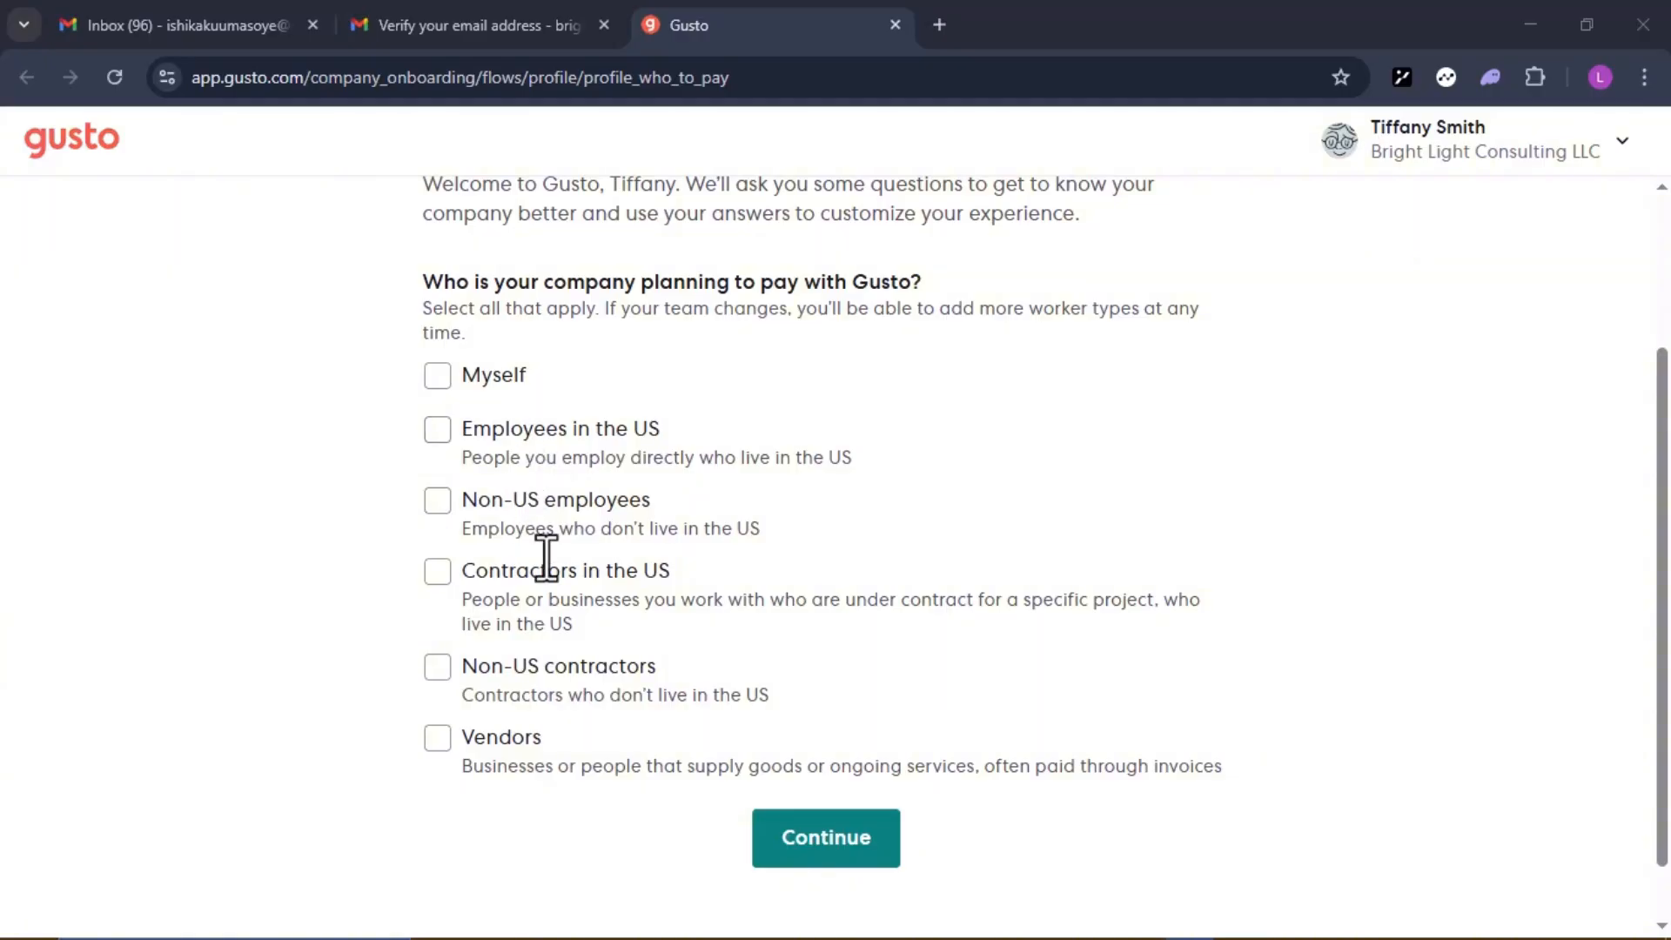
click(440, 576)
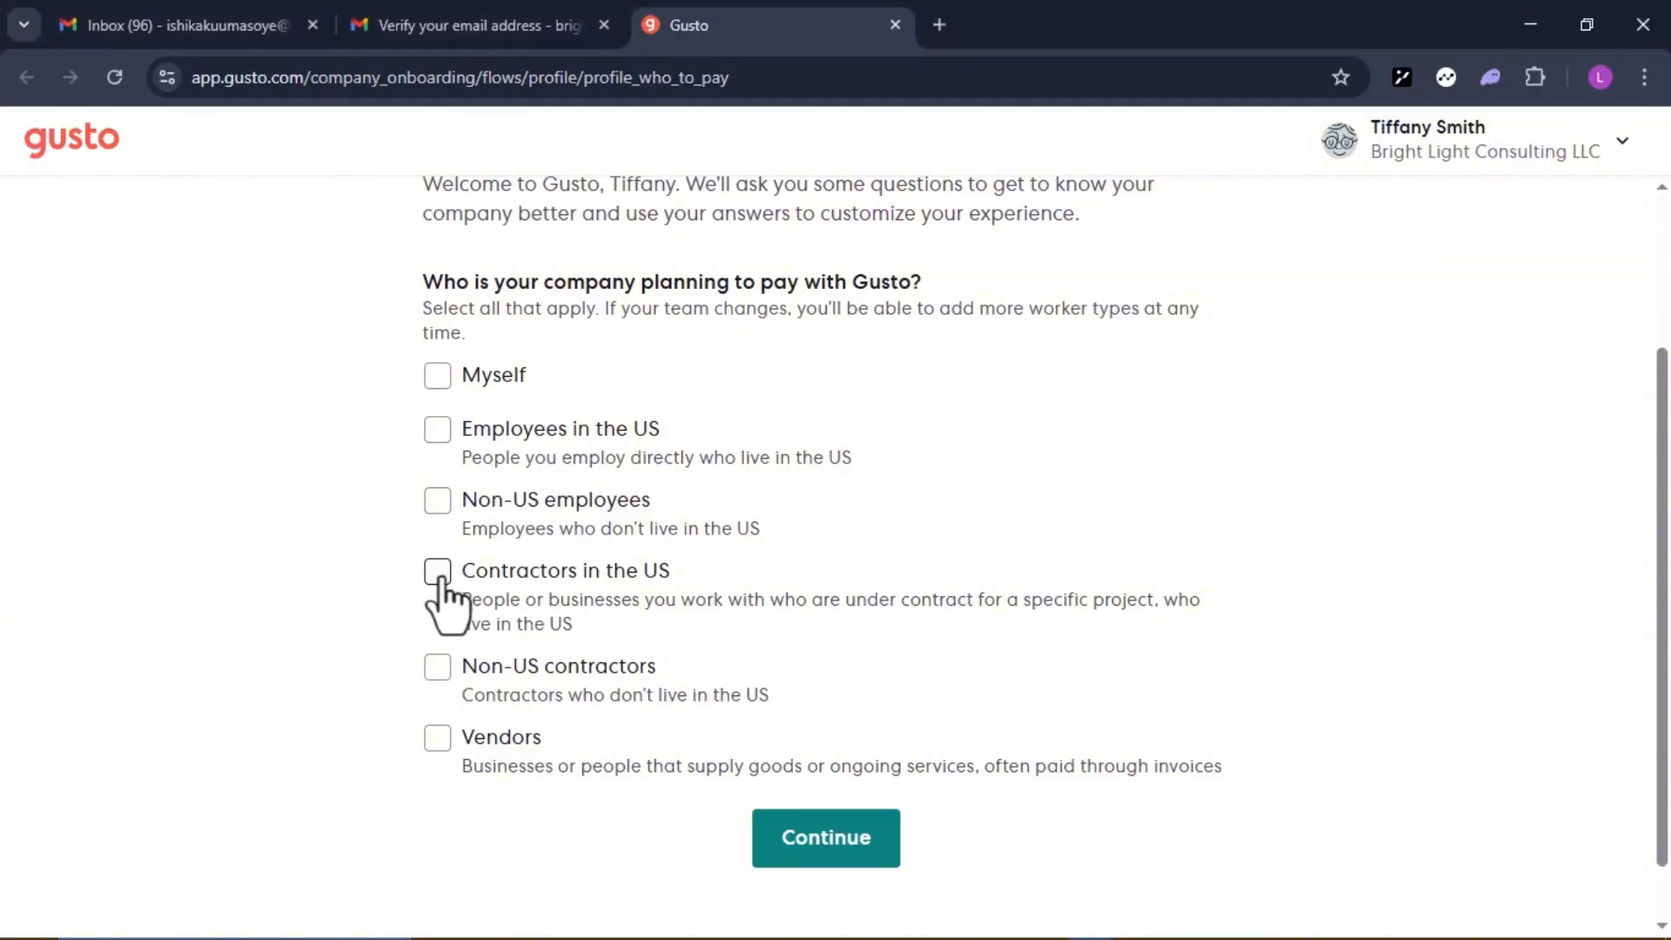
click(437, 573)
scroll(743, 675, up, 2)
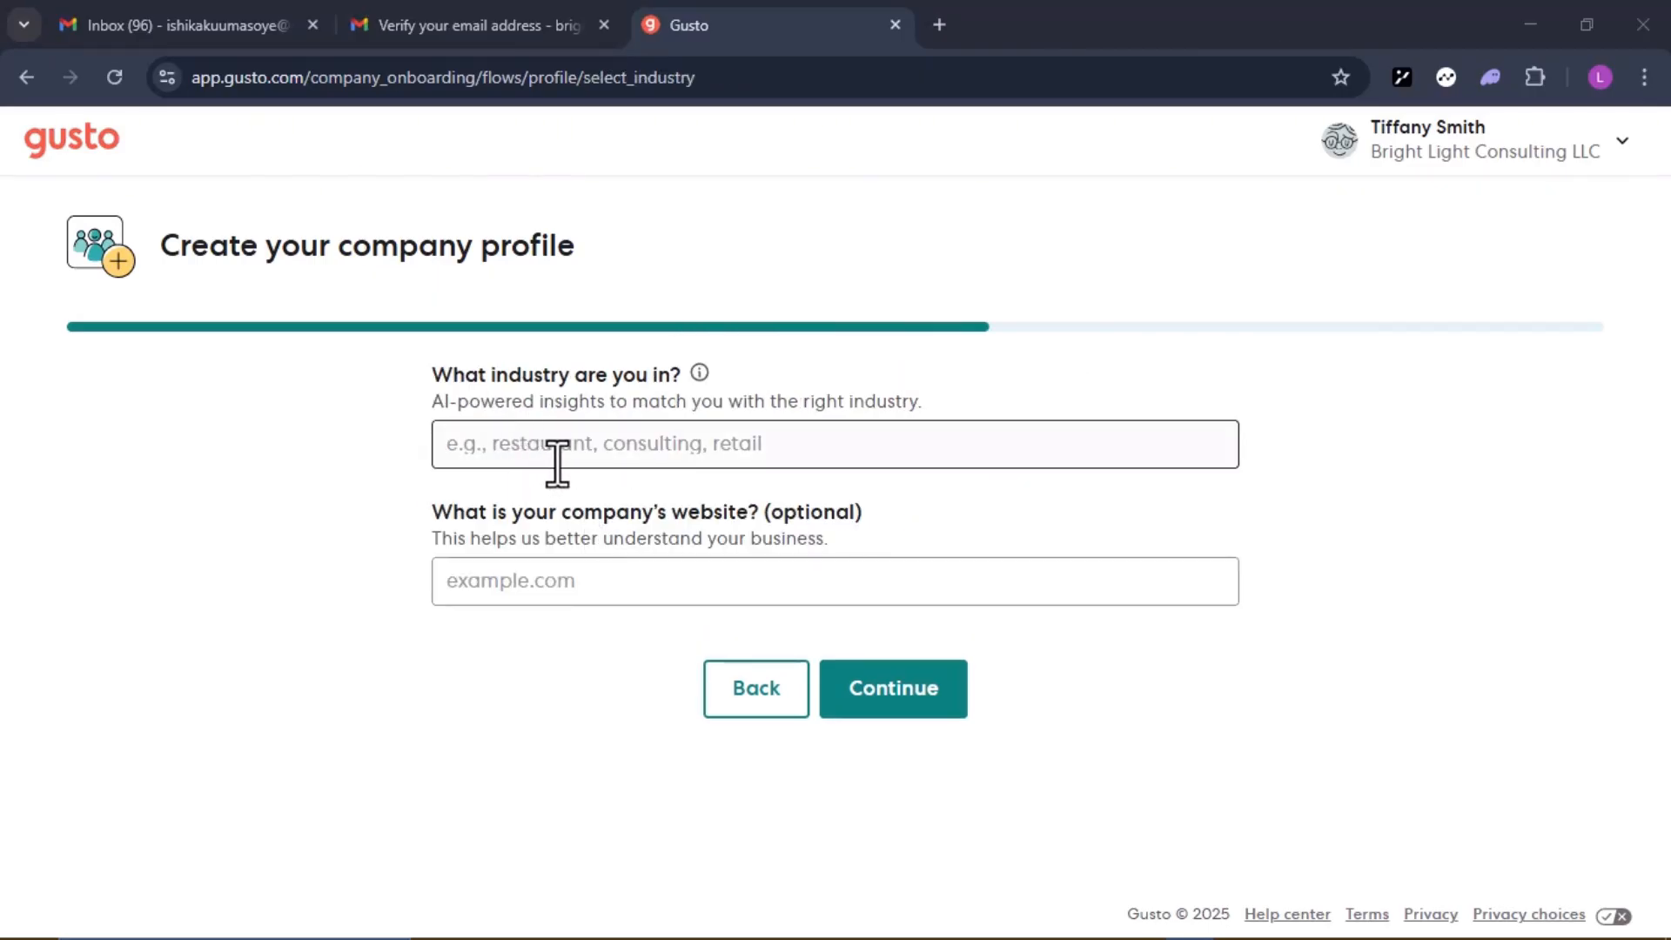
Step: Enter "professional services" as the company's industry and choose Other Management Consulting Services as the match
click(518, 457)
text(pro)
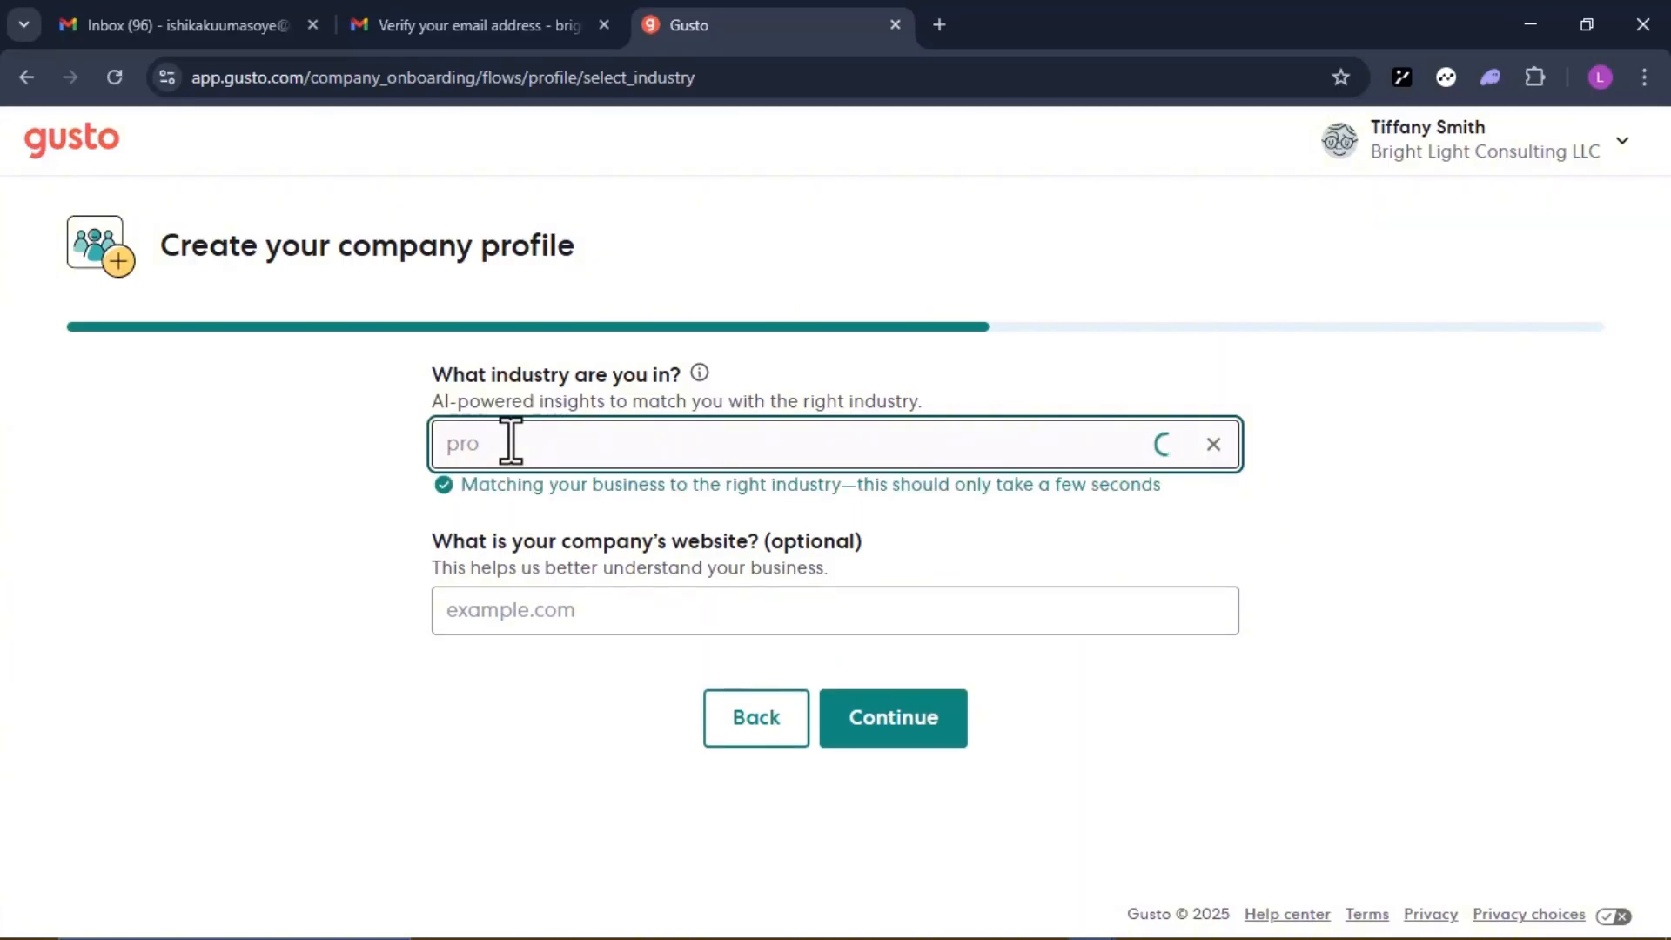
text(fessional servi)
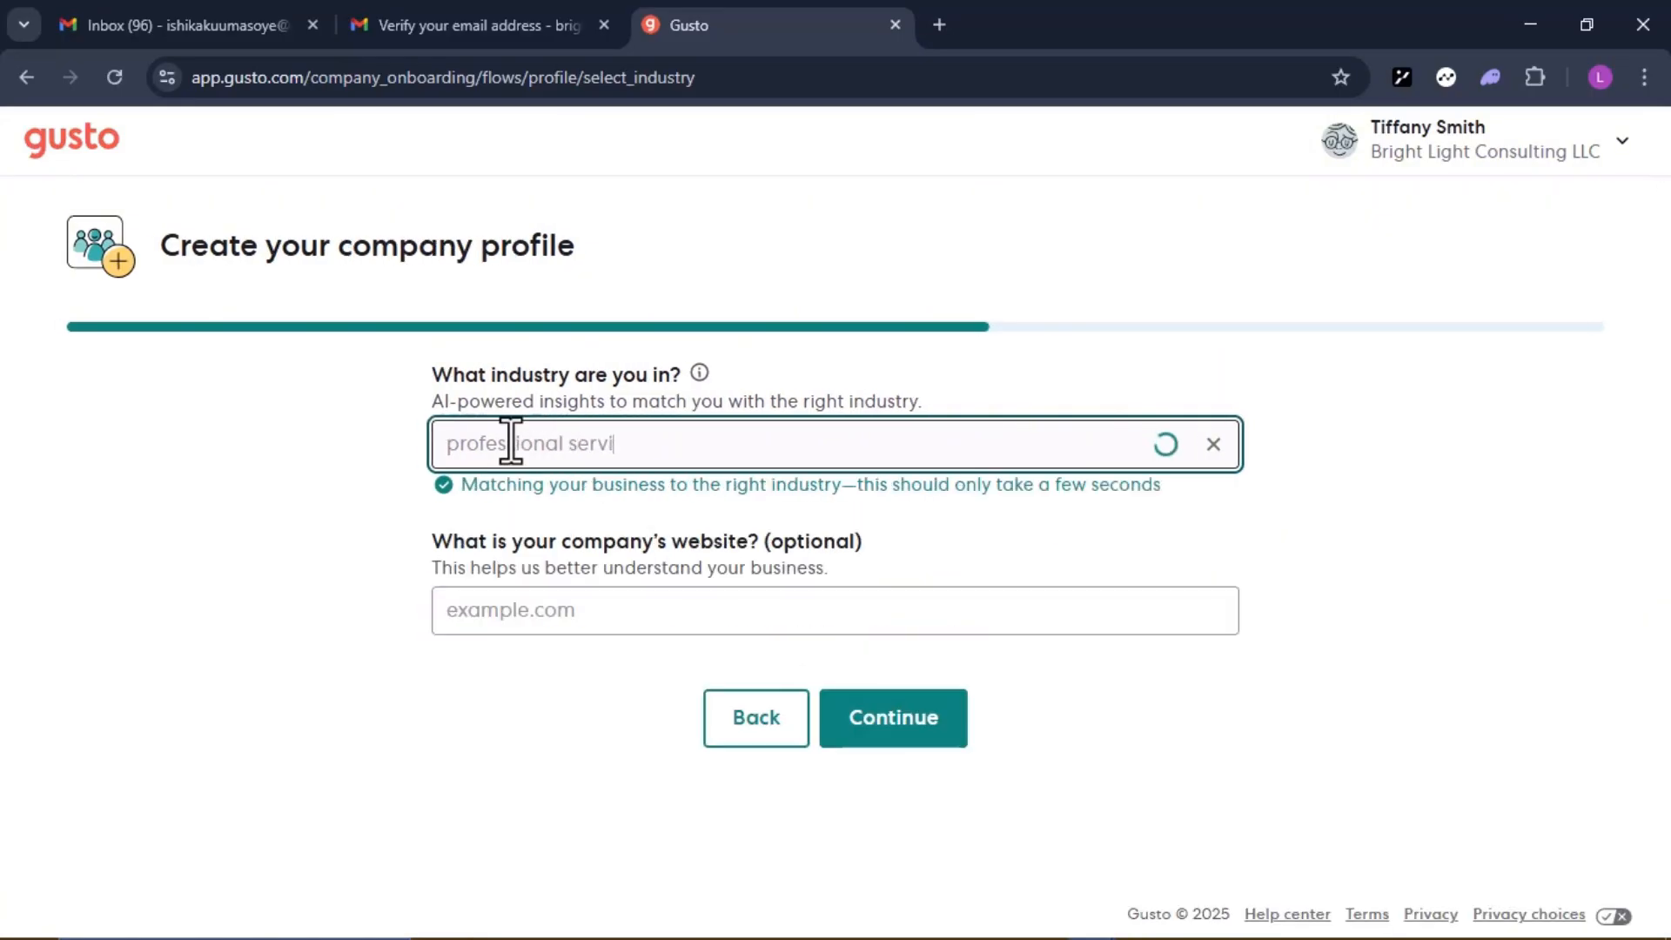
text(ces)
scroll(675, 813, down, 4)
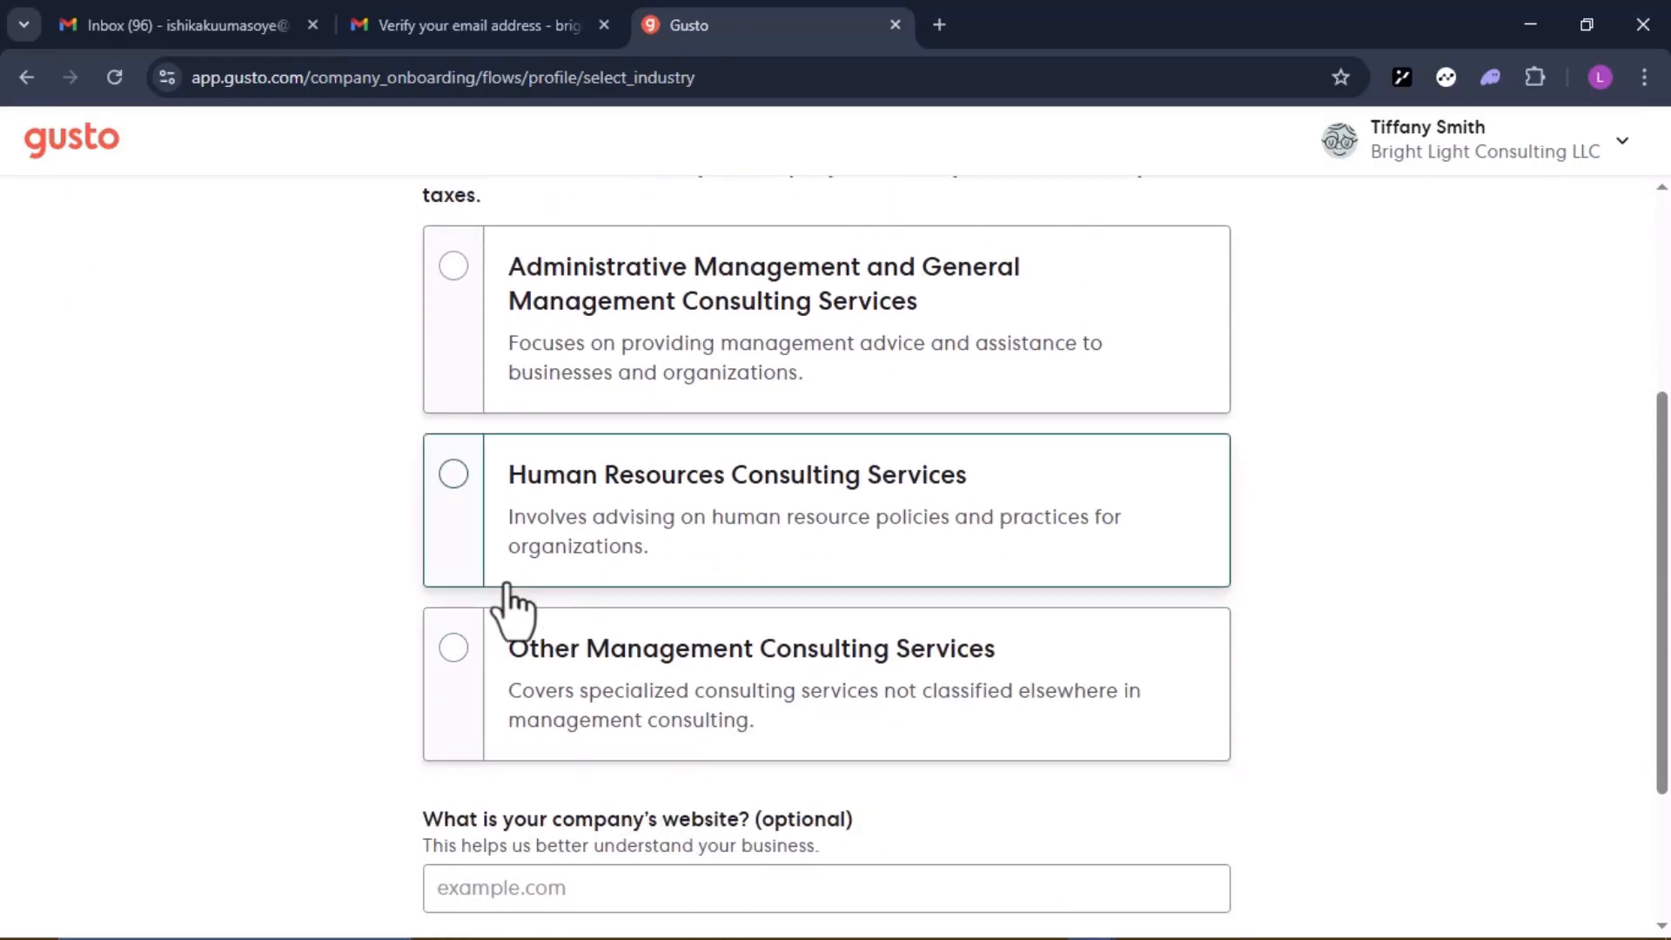
click(453, 658)
Step: Answer No to the CRB-related business question and continue without entering a company website
scroll(583, 346, down, 3)
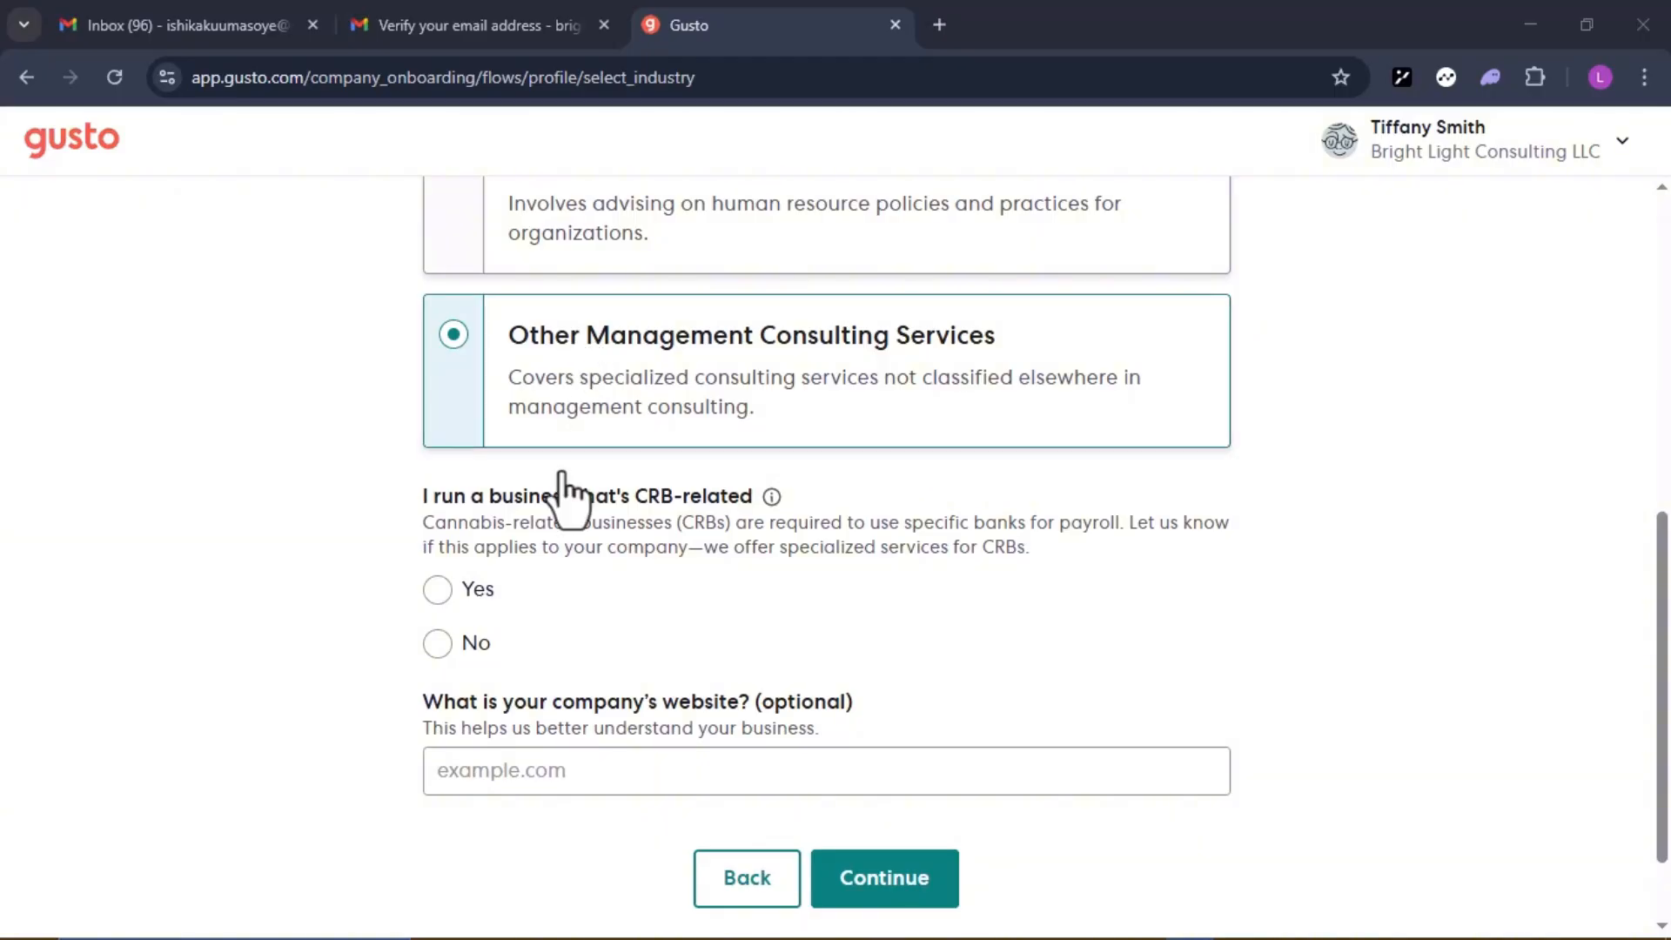
click(476, 642)
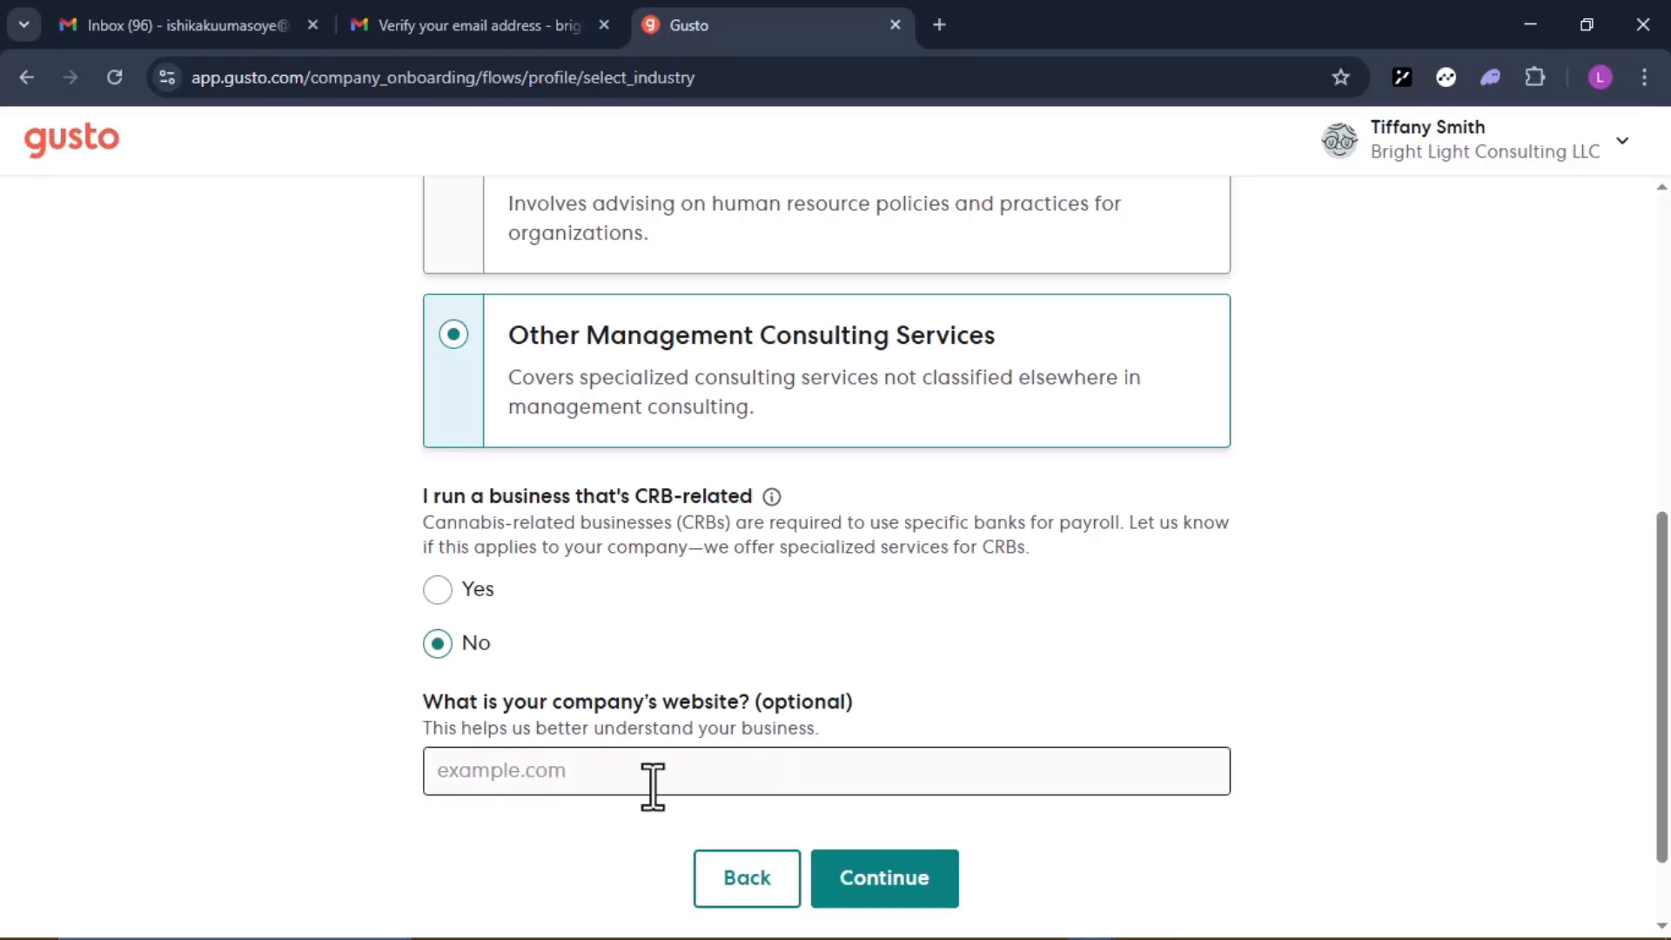
click(922, 877)
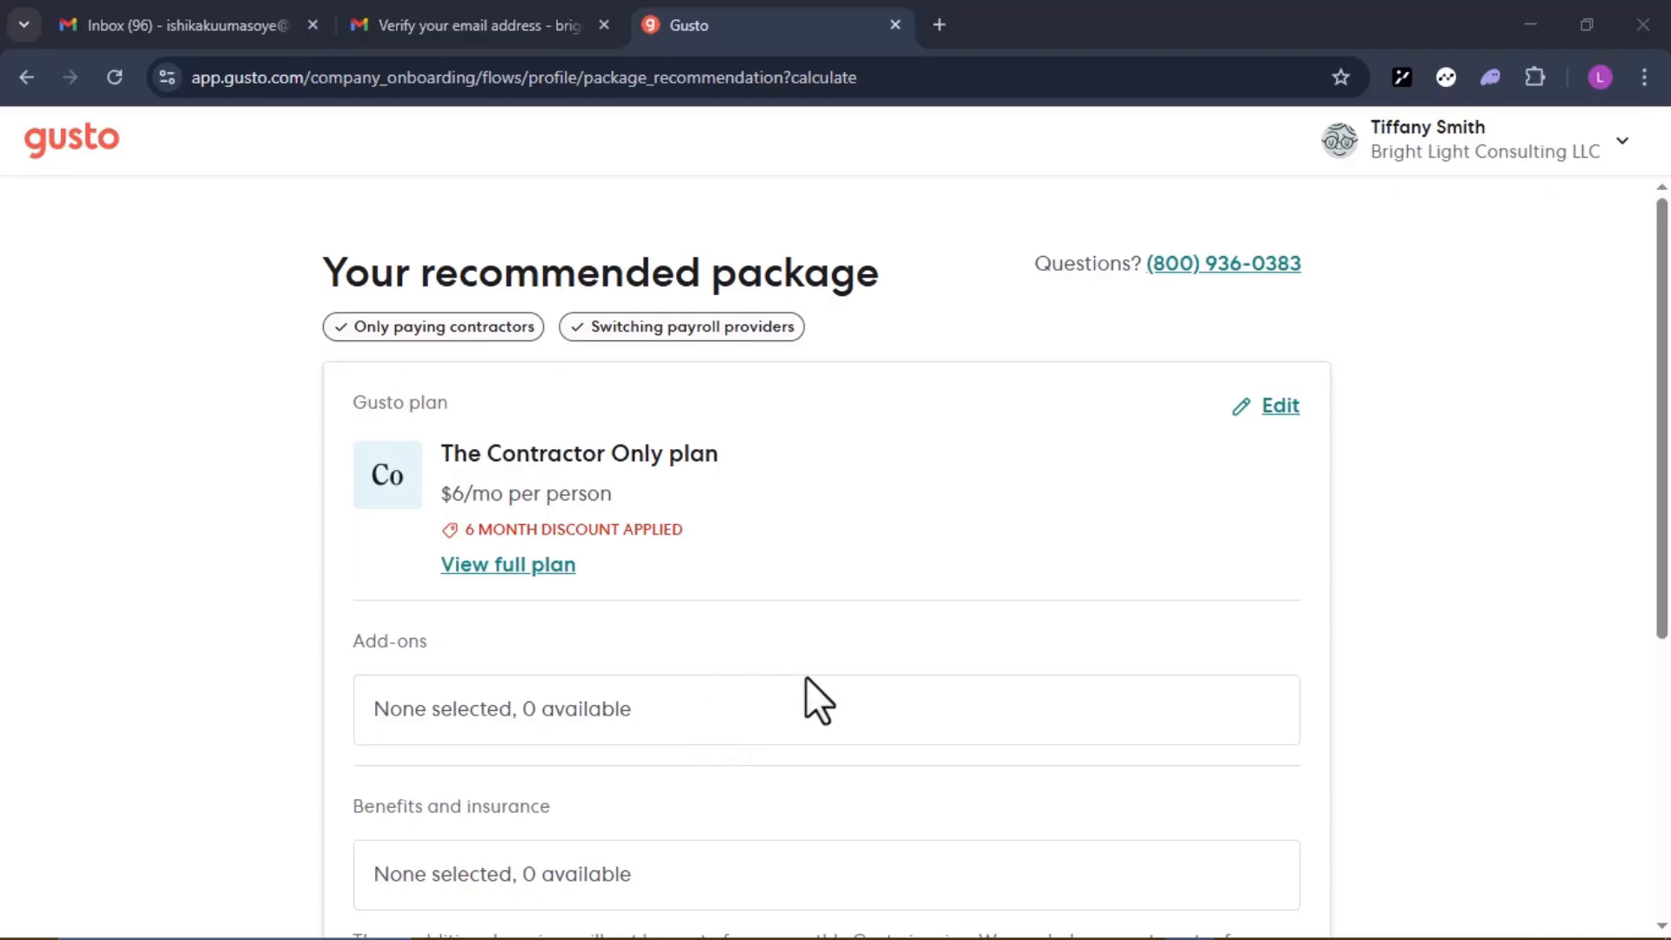
Step: View the full details of the recommended Contractor Only plan, then close them
scroll(823, 630, down, 2)
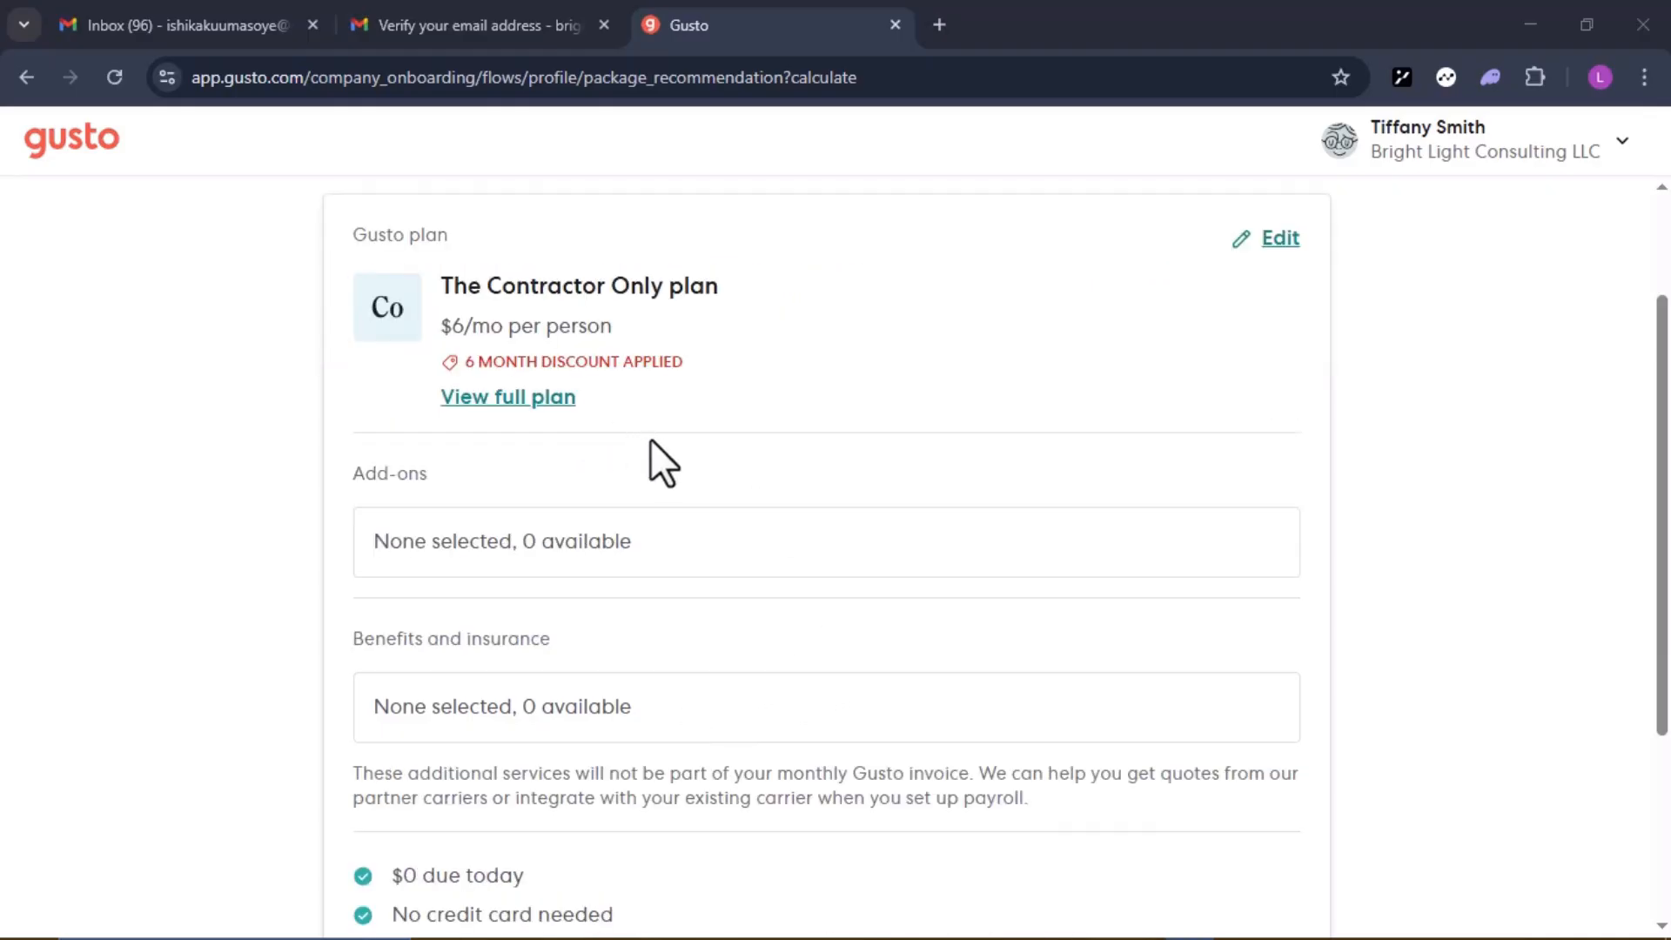
click(509, 397)
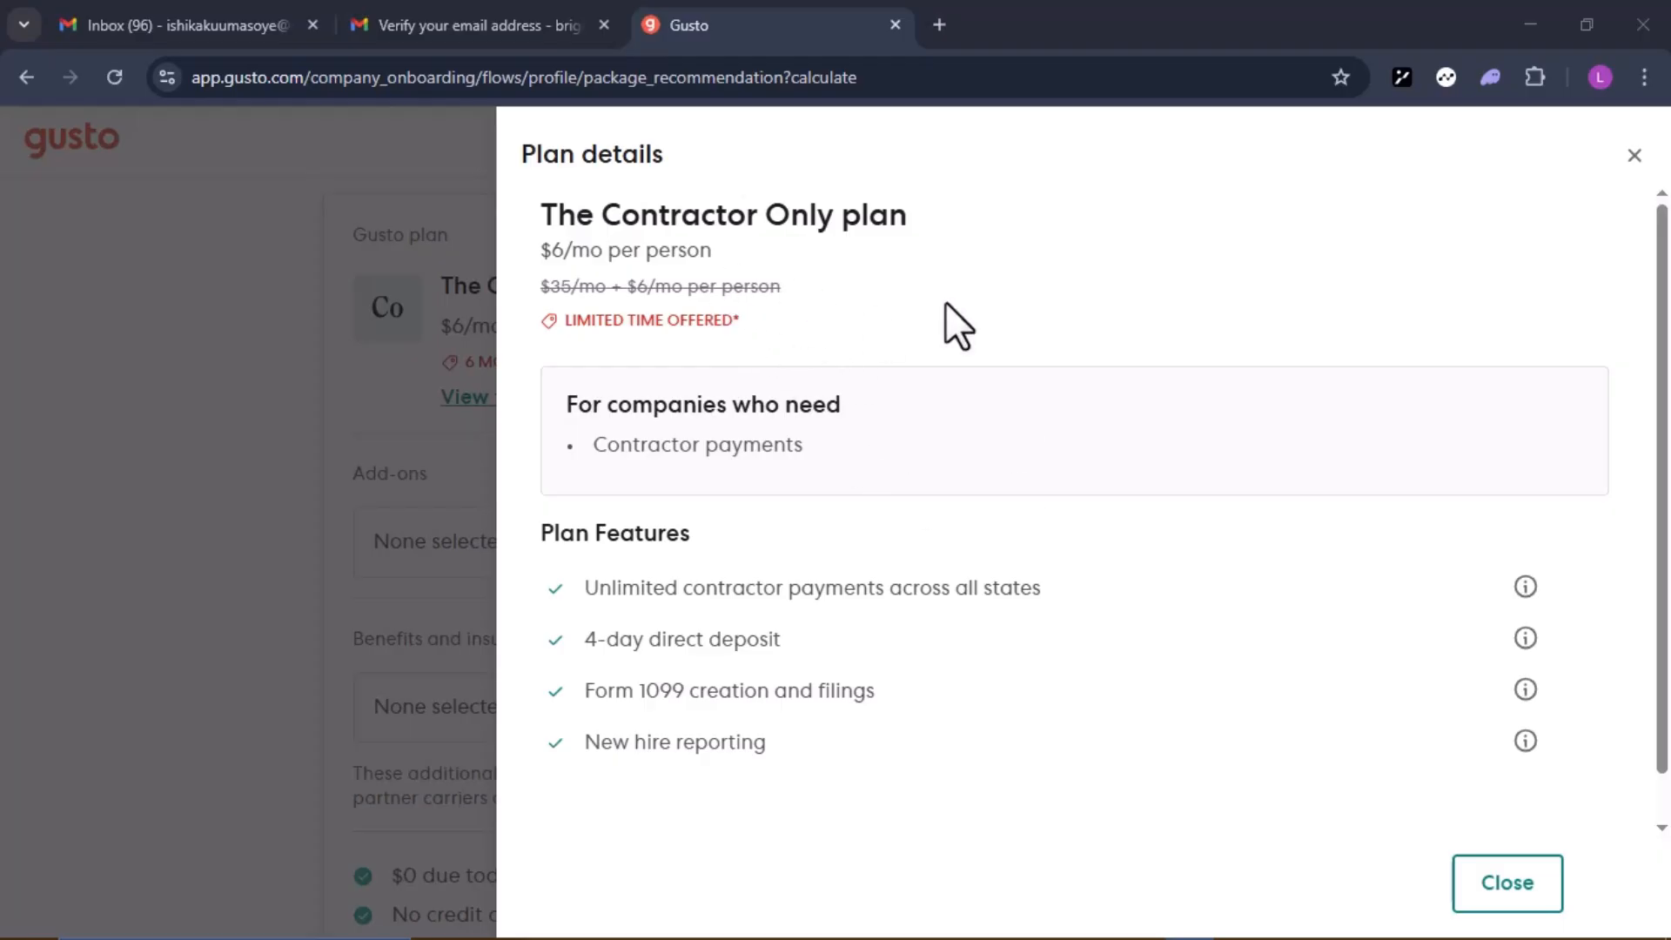
click(452, 184)
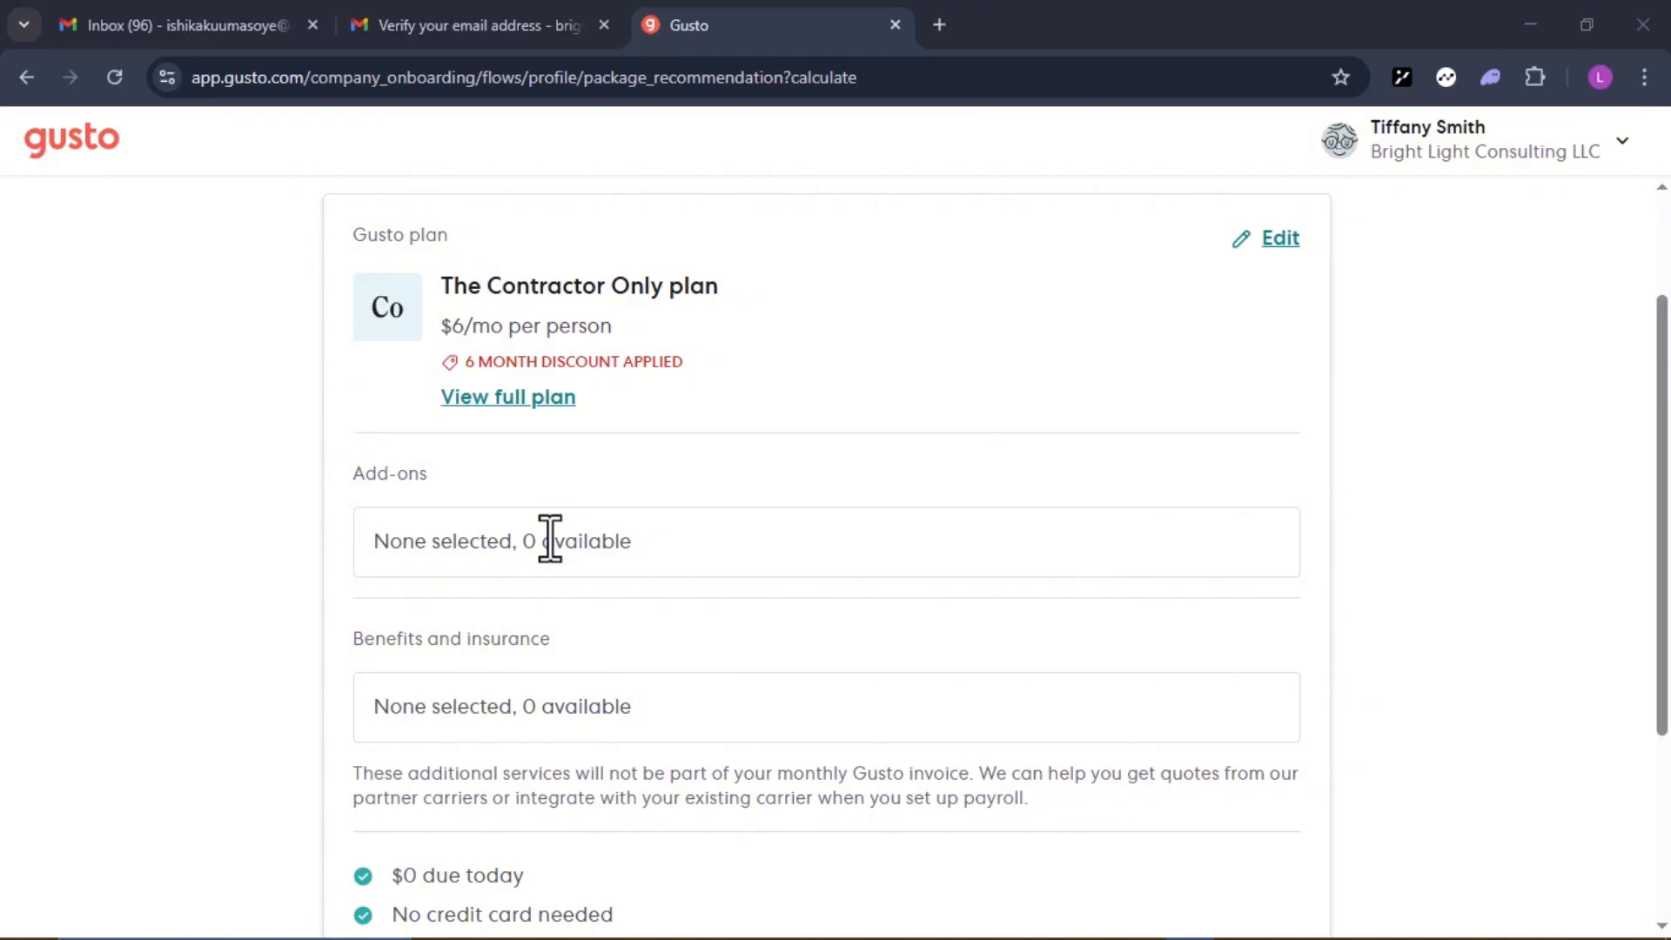
Step: Review the add-ons, benefits and billing terms, and start with the recommended Contractor Only package
scroll(663, 731, down, 2)
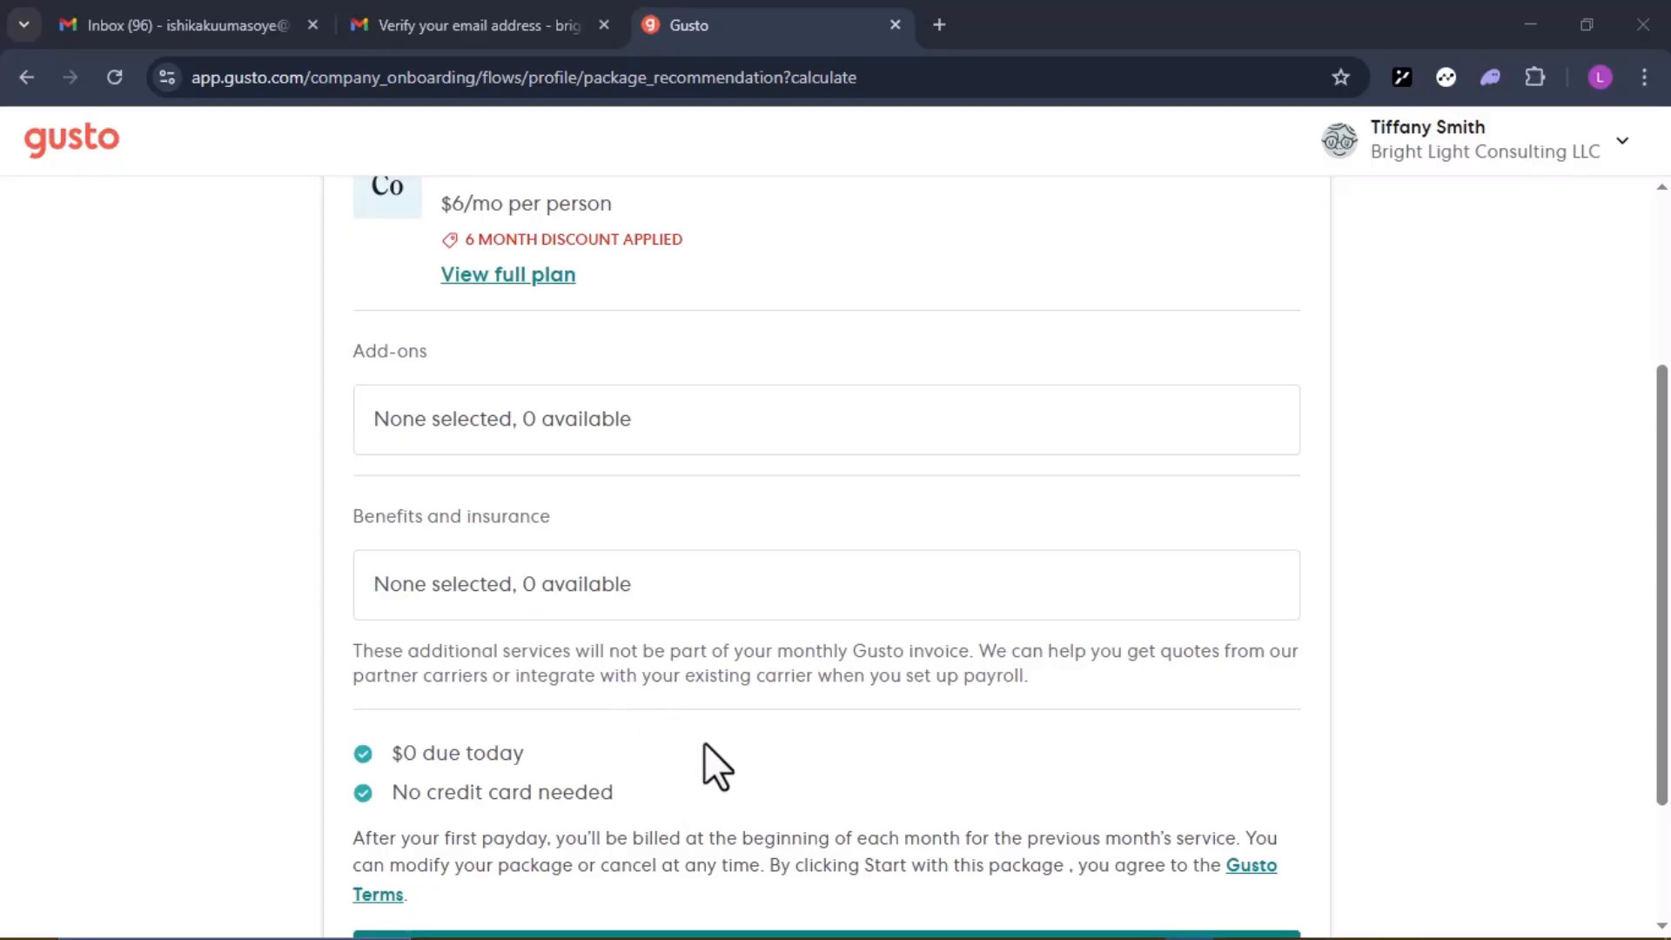
scroll(707, 748, down, 2)
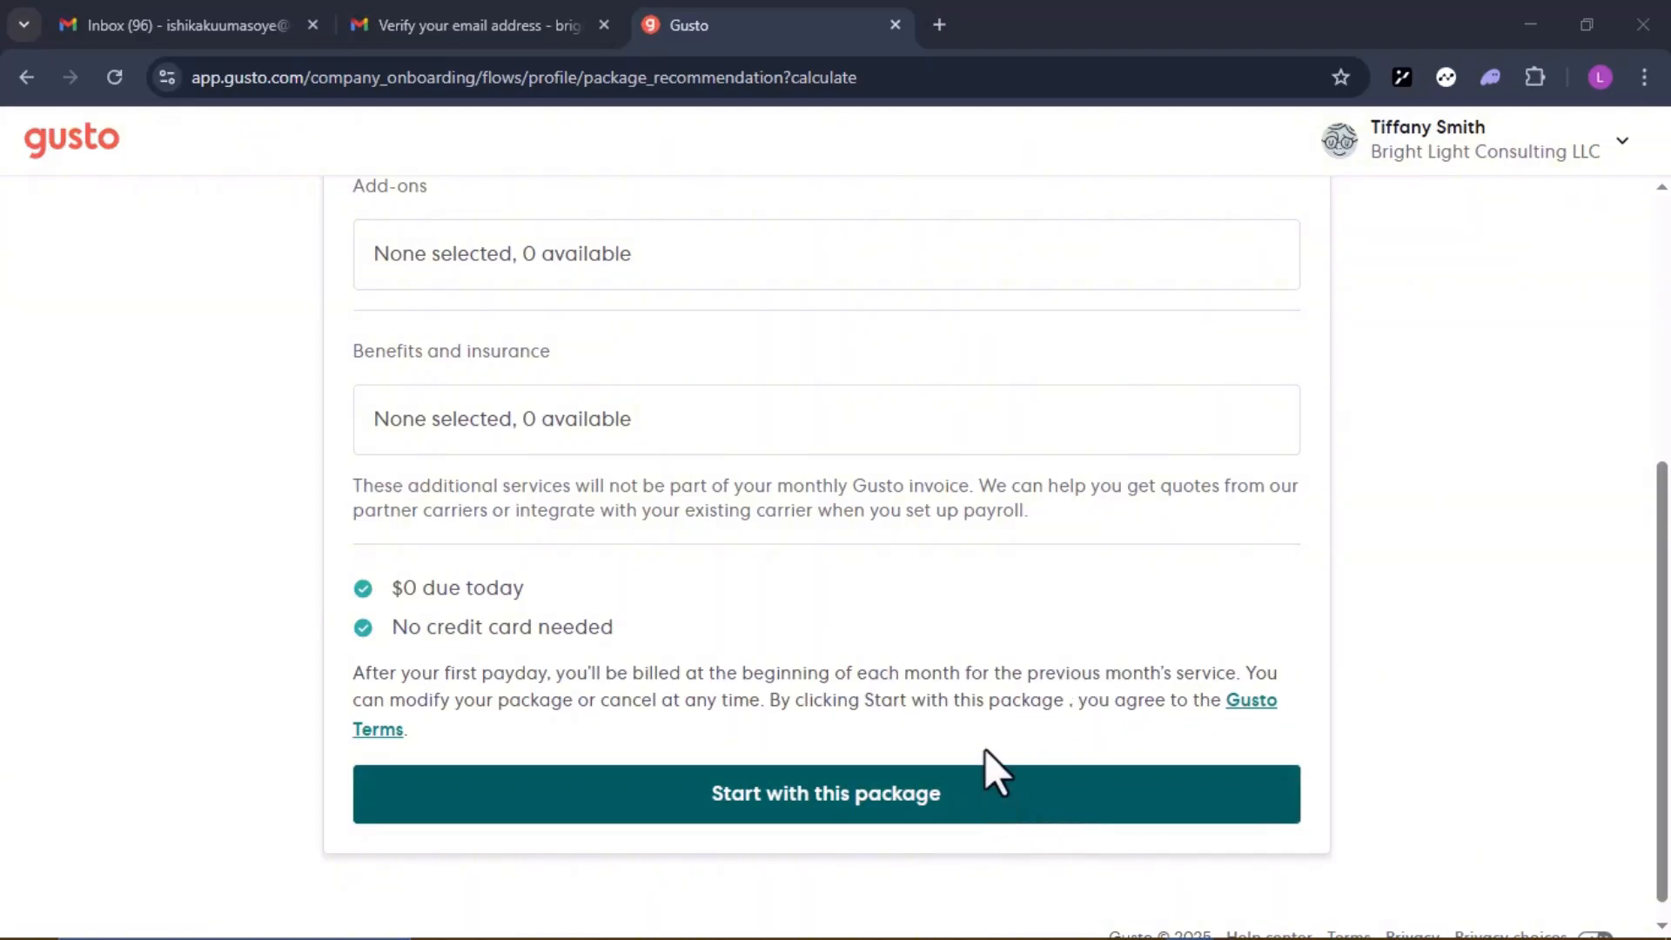
click(988, 805)
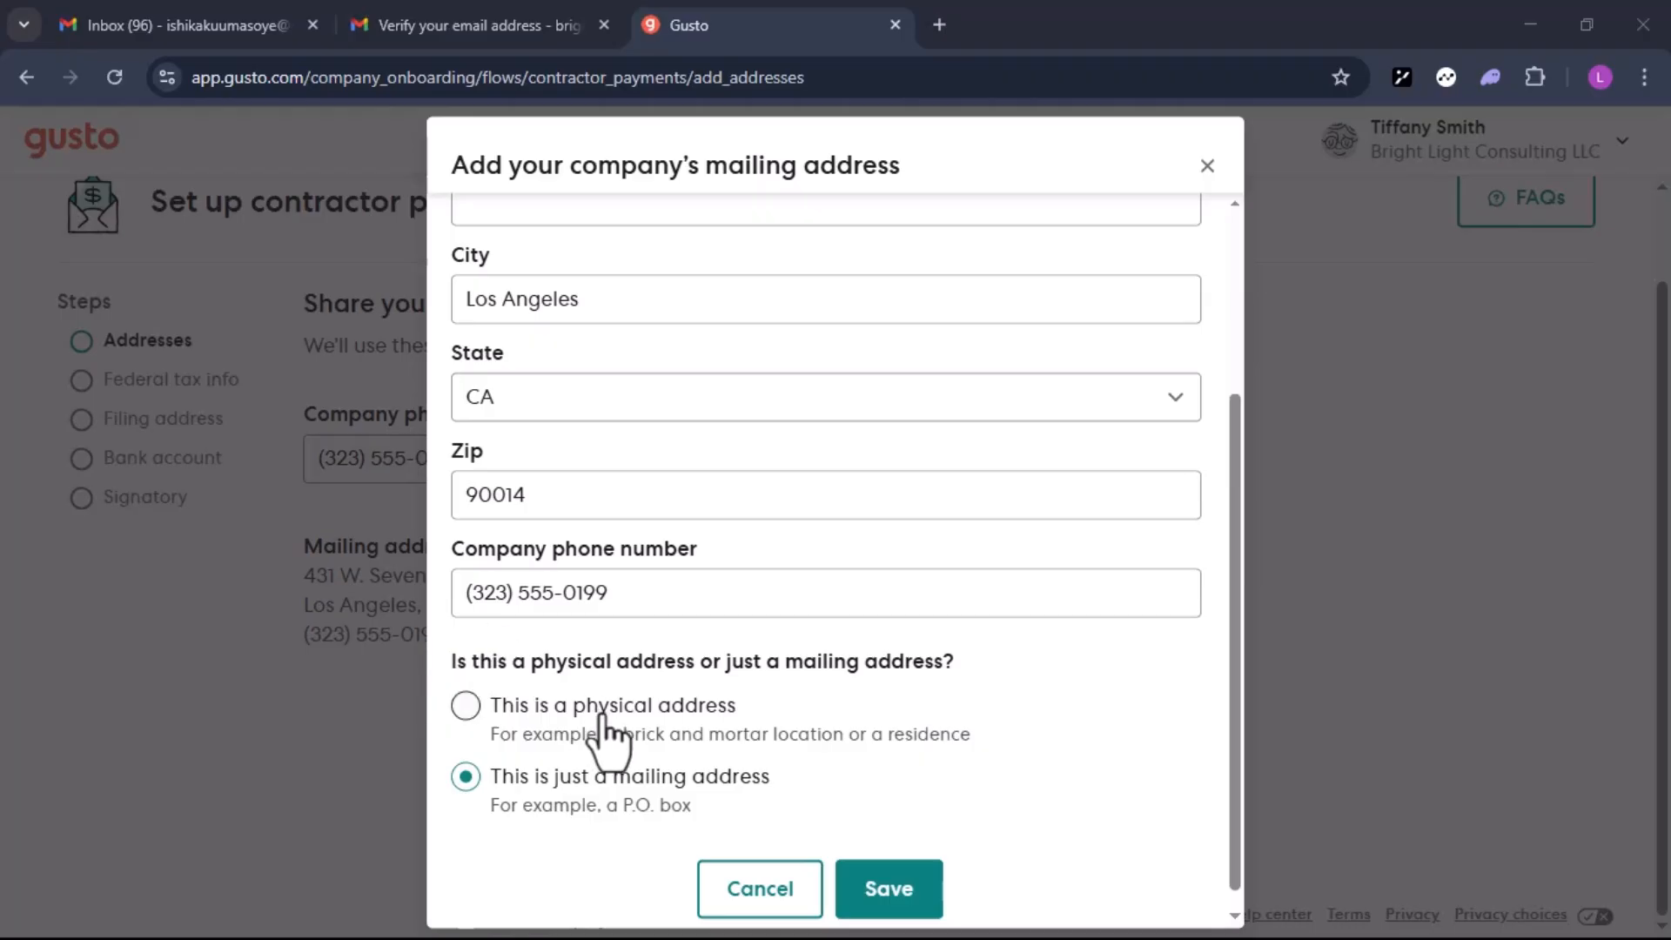
Step: Mark the company's mailing address as a physical address and open the business entity type choices in the federal tax info
click(466, 707)
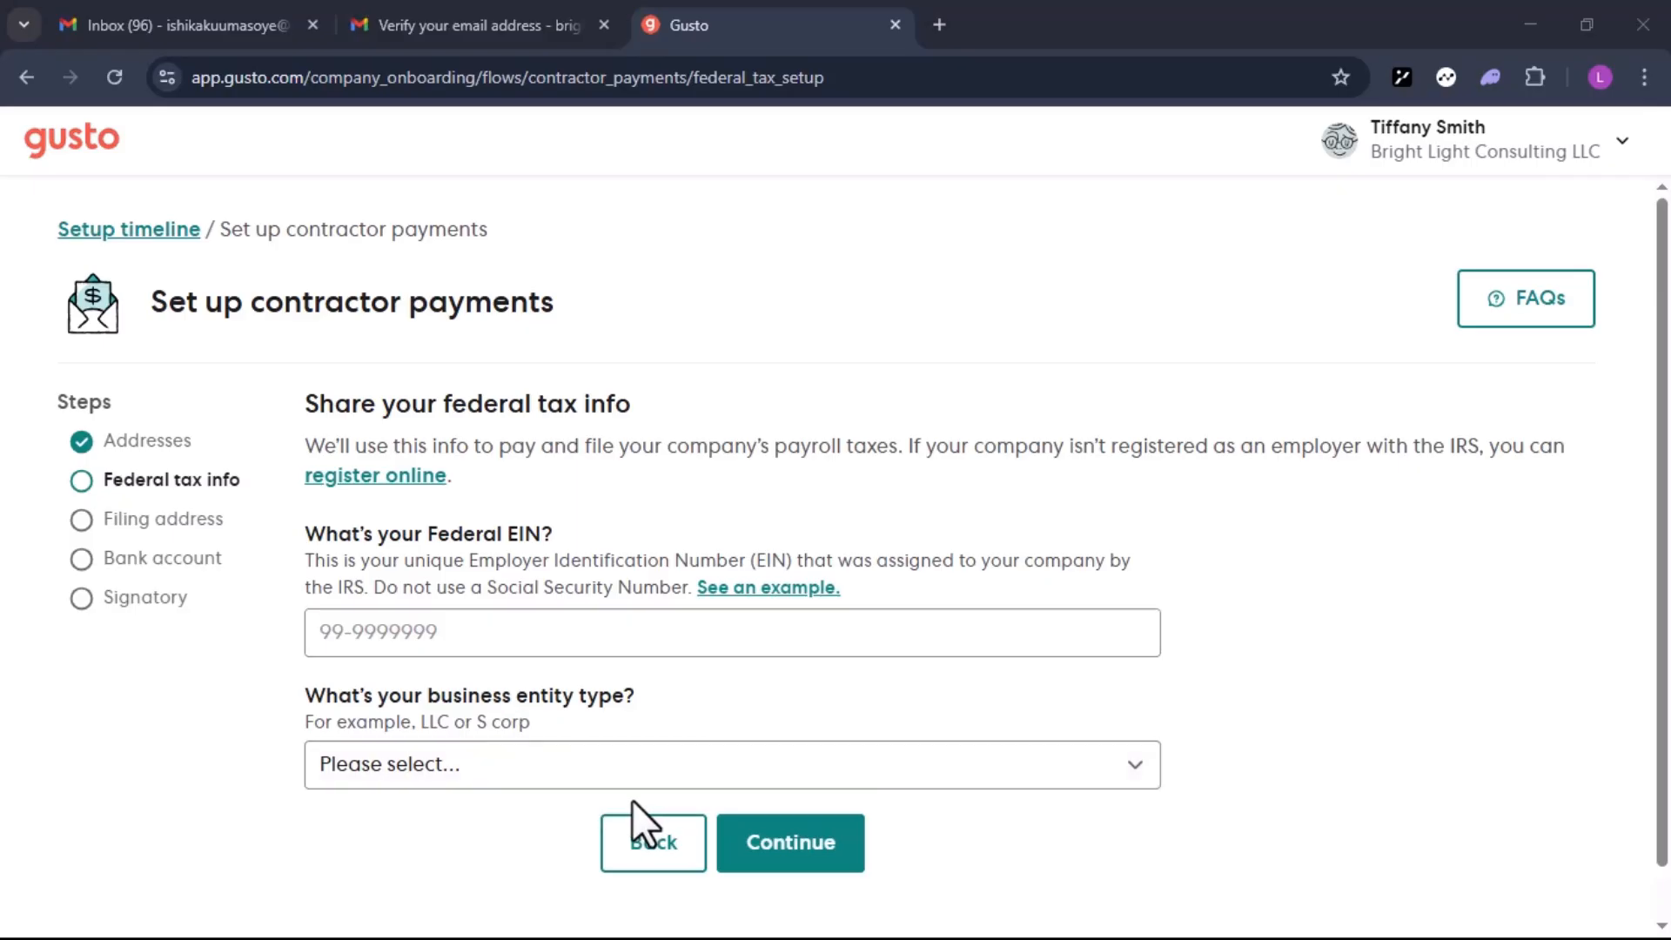
scroll(632, 801, down, 1)
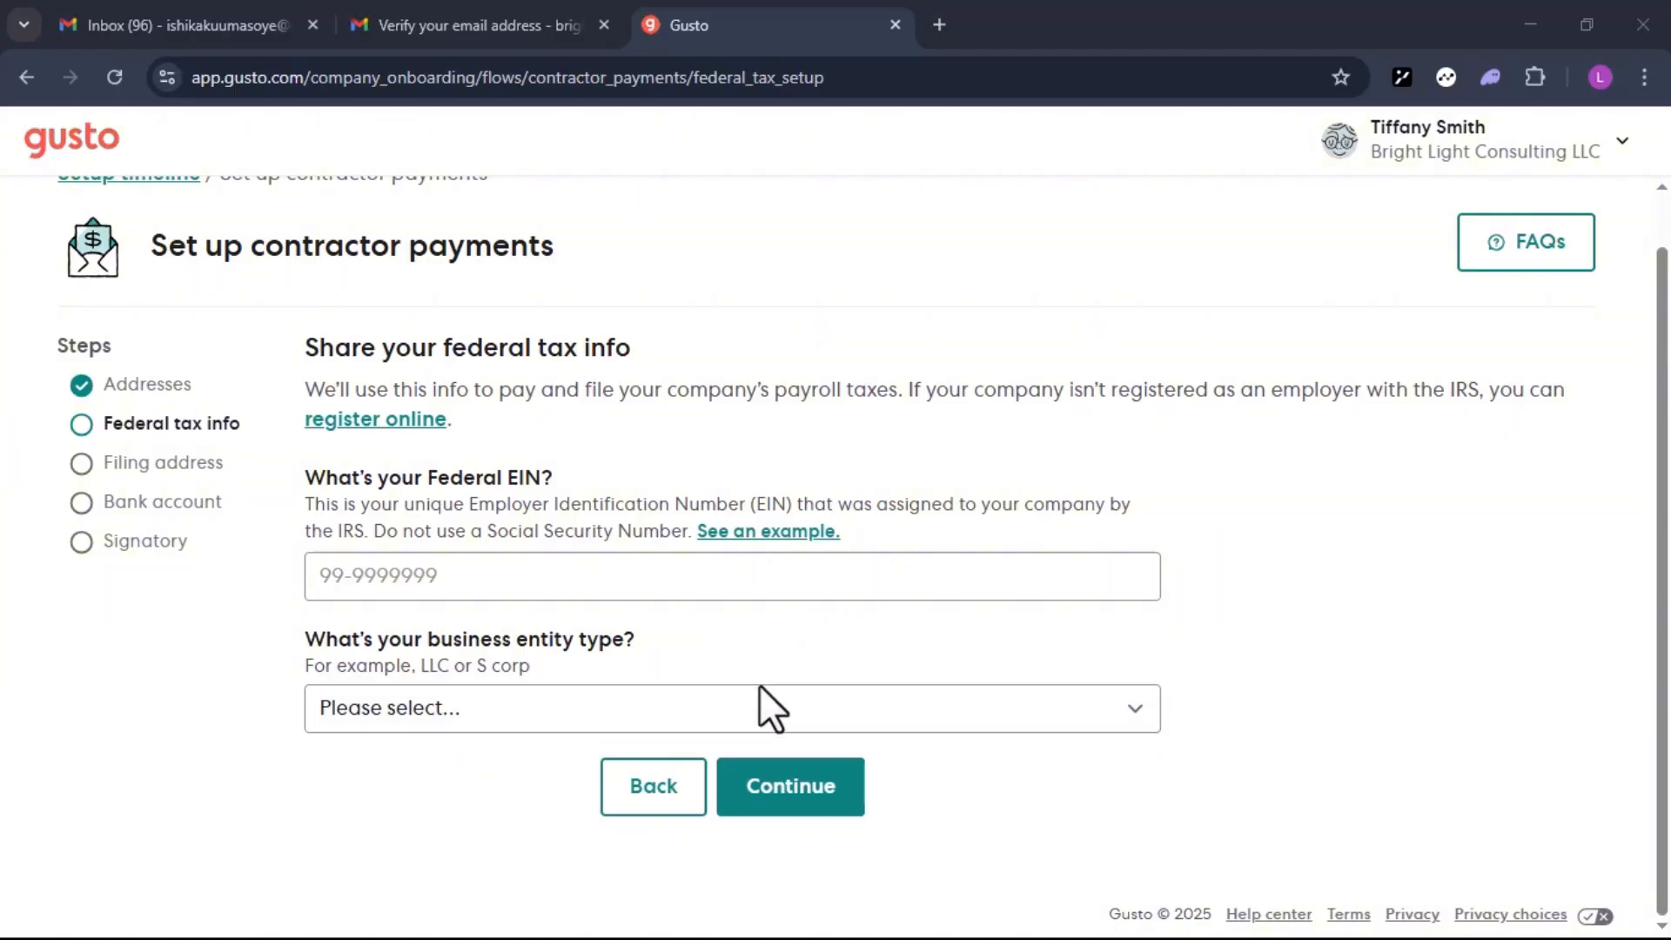
click(1132, 718)
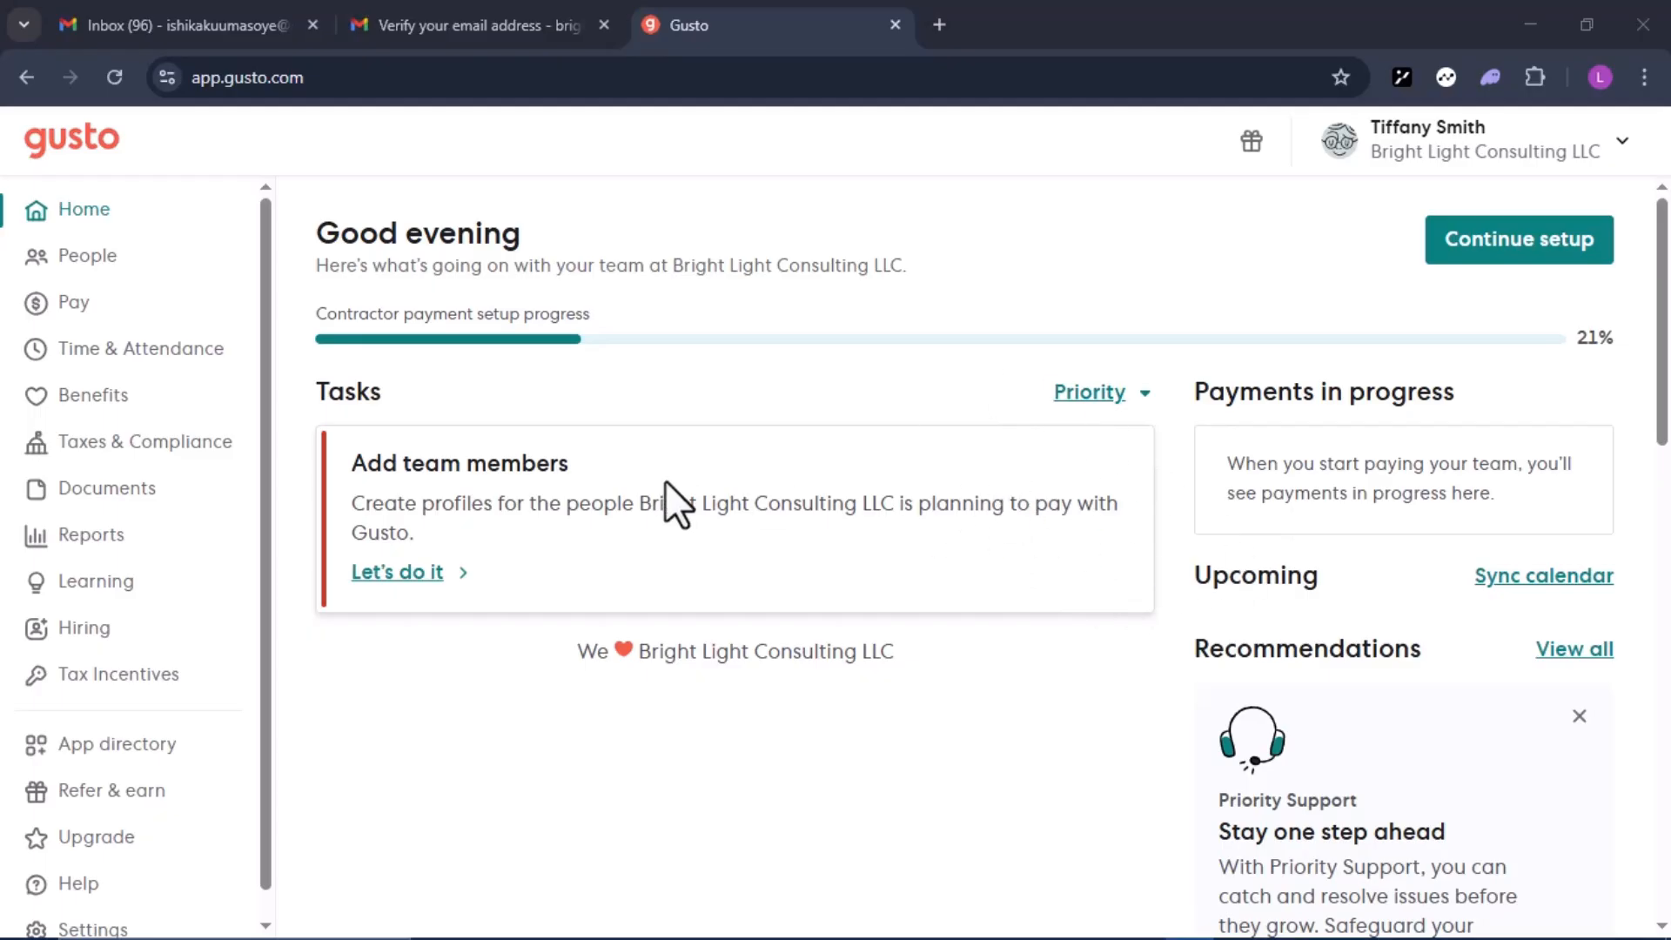
Step: Open the form for adding a team member in the People section and examine its name, worker type, country and email fields
click(118, 261)
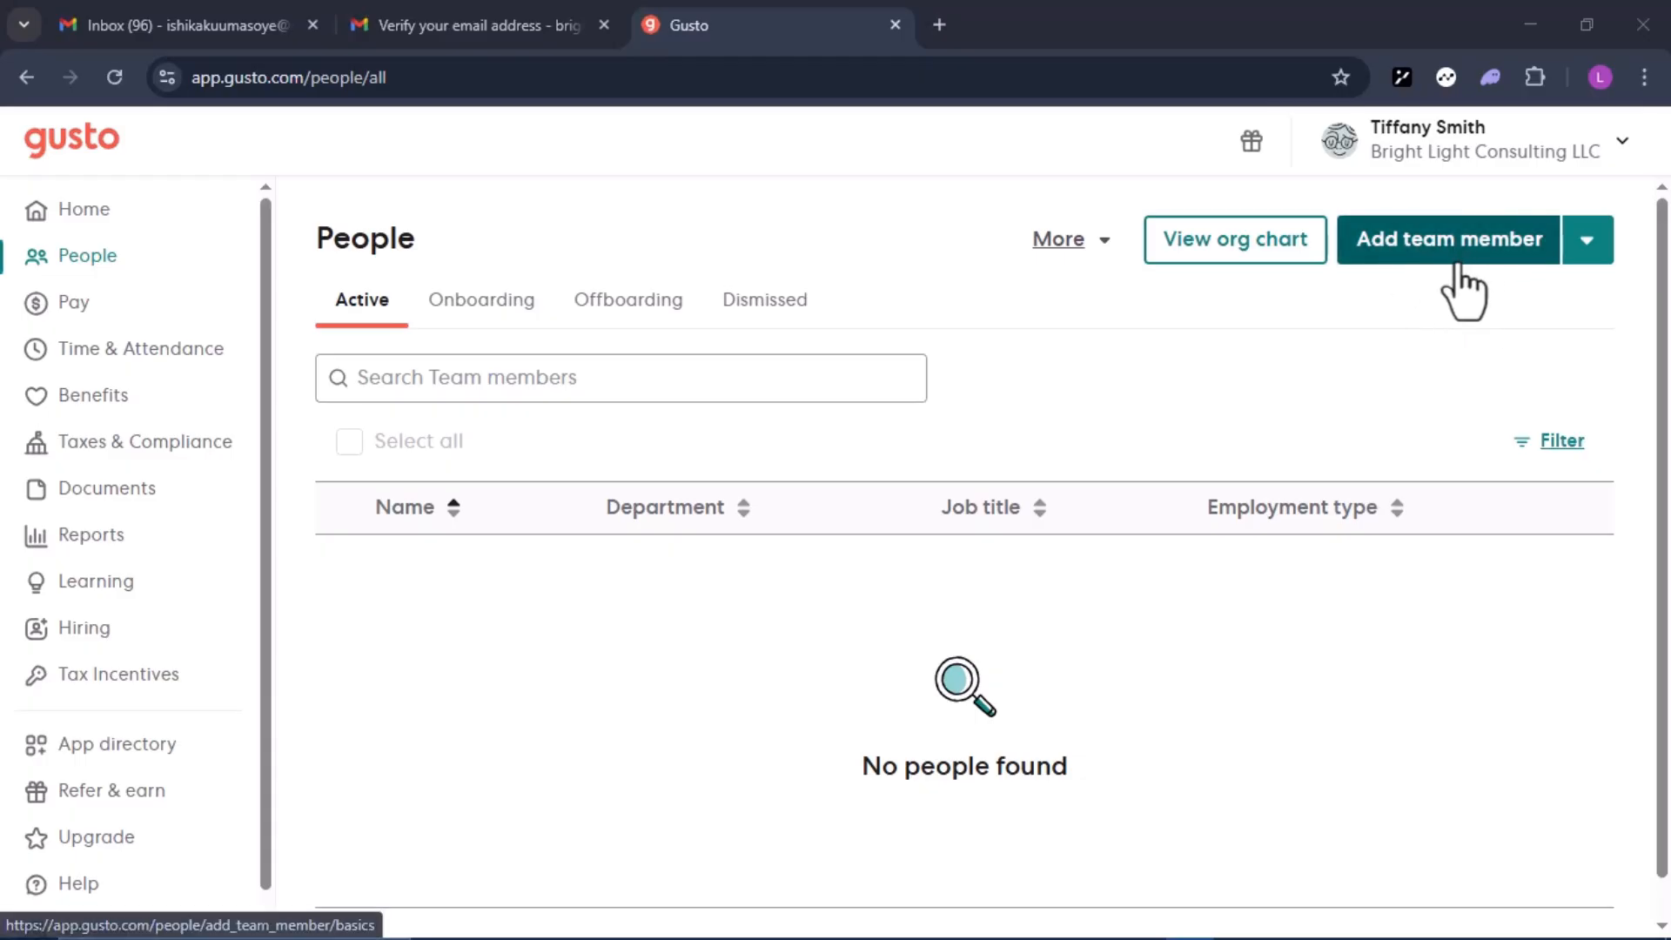
click(1371, 256)
scroll(1009, 592, down, 1)
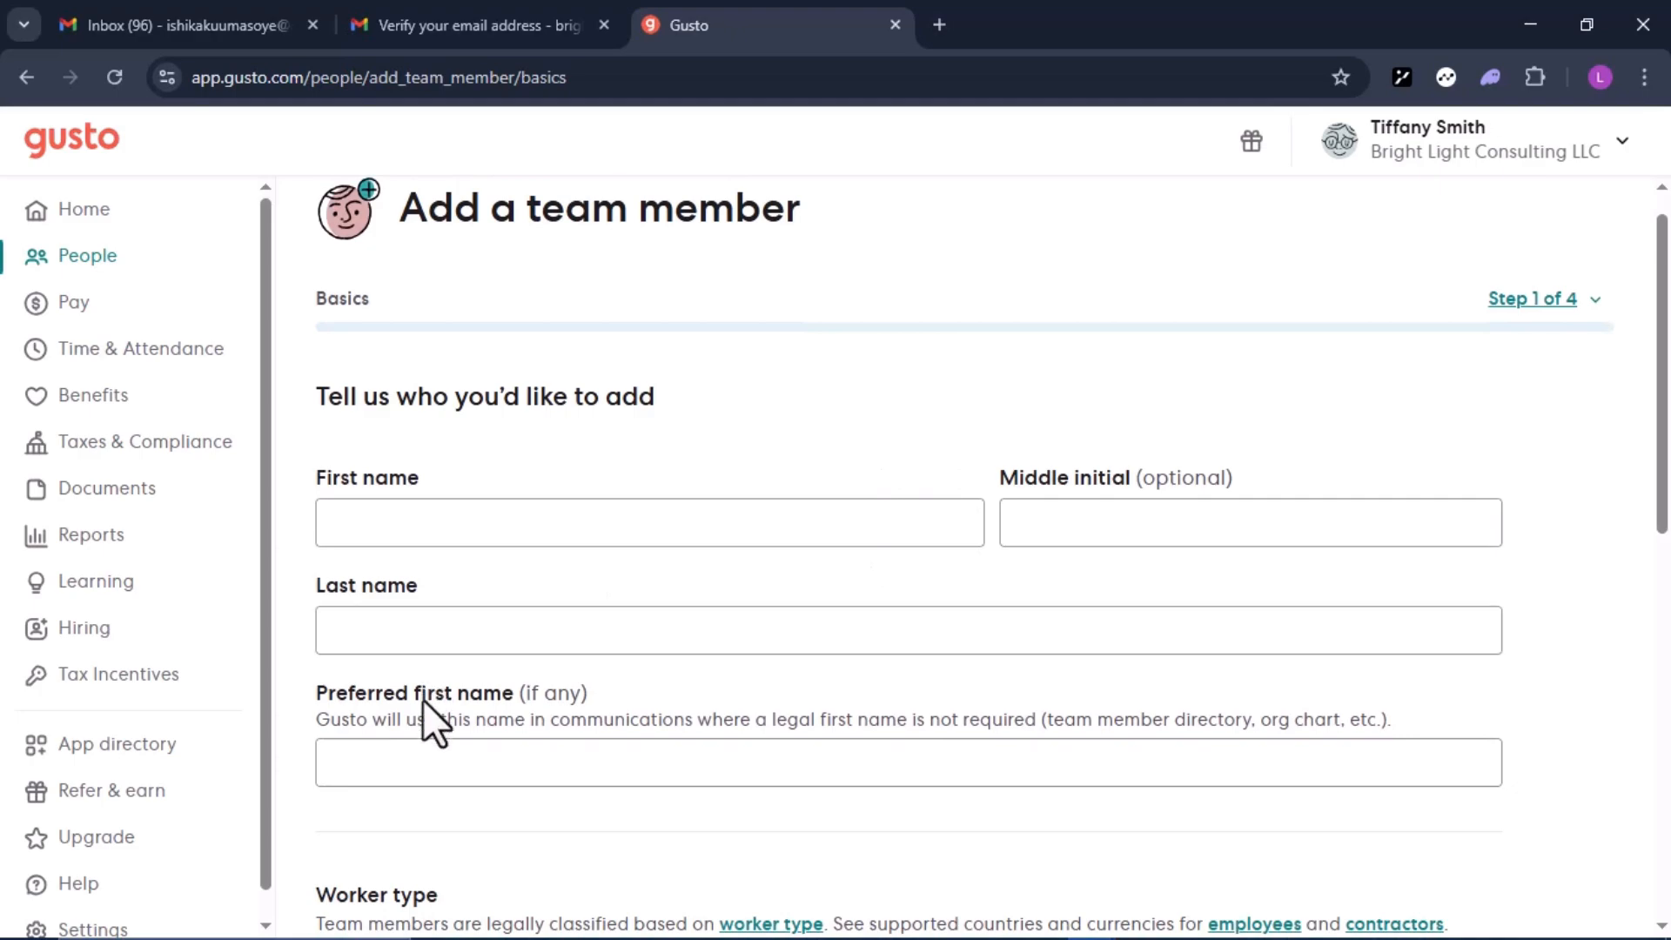
scroll(424, 727, down, 1)
scroll(420, 705, down, 5)
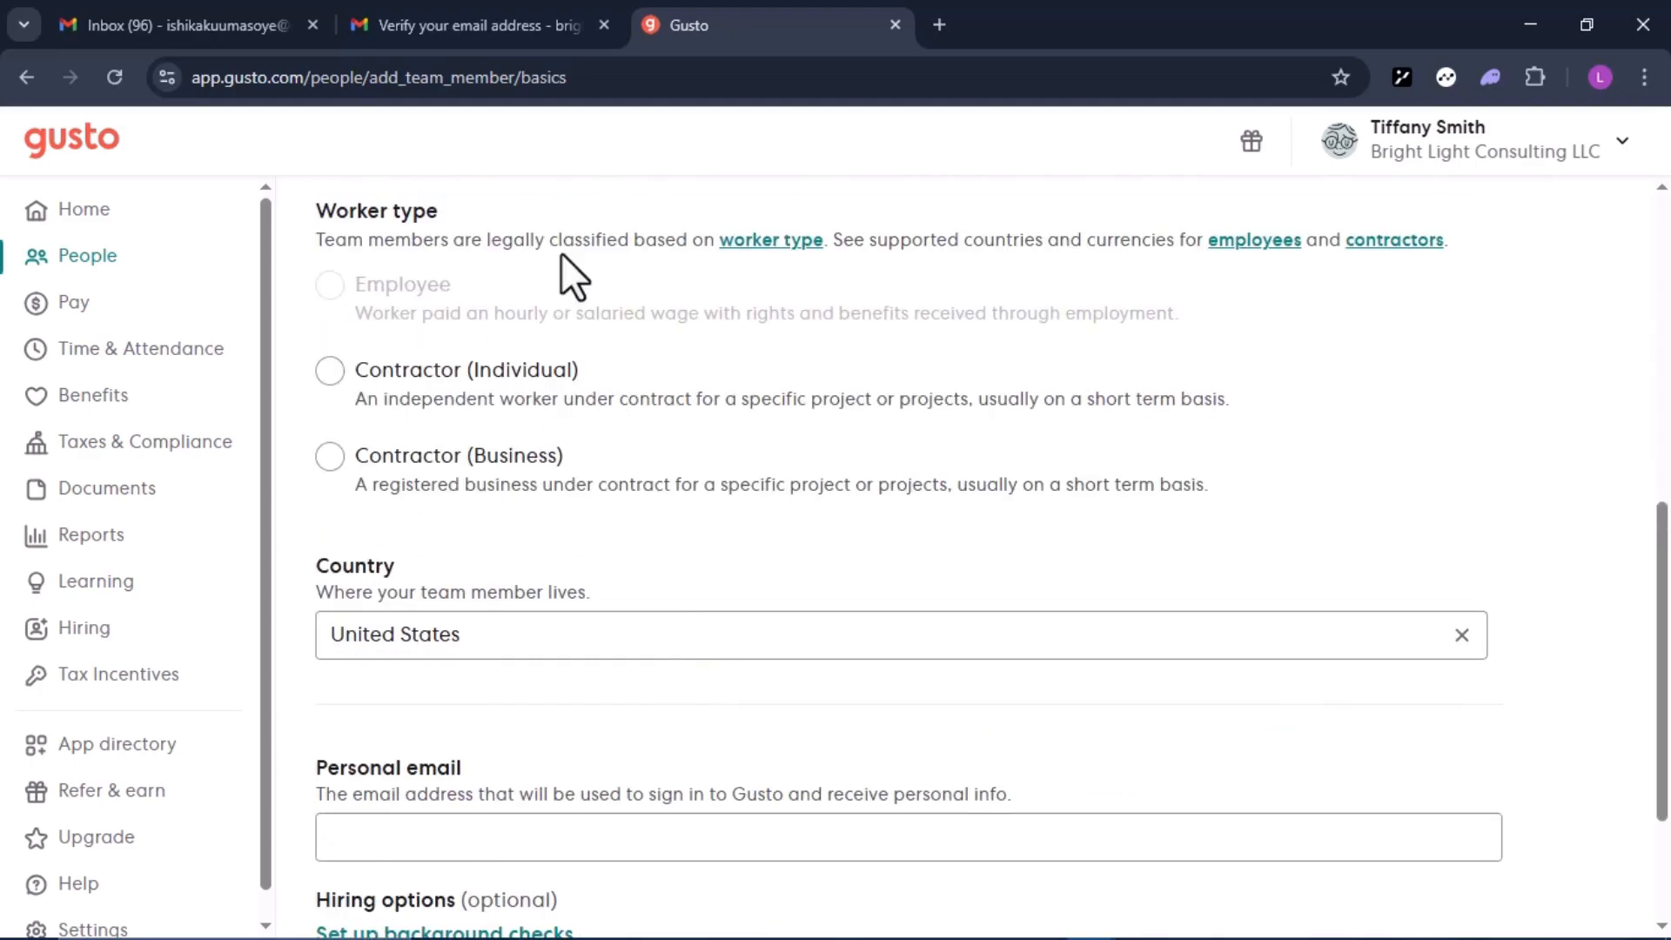
scroll(962, 440, down, 3)
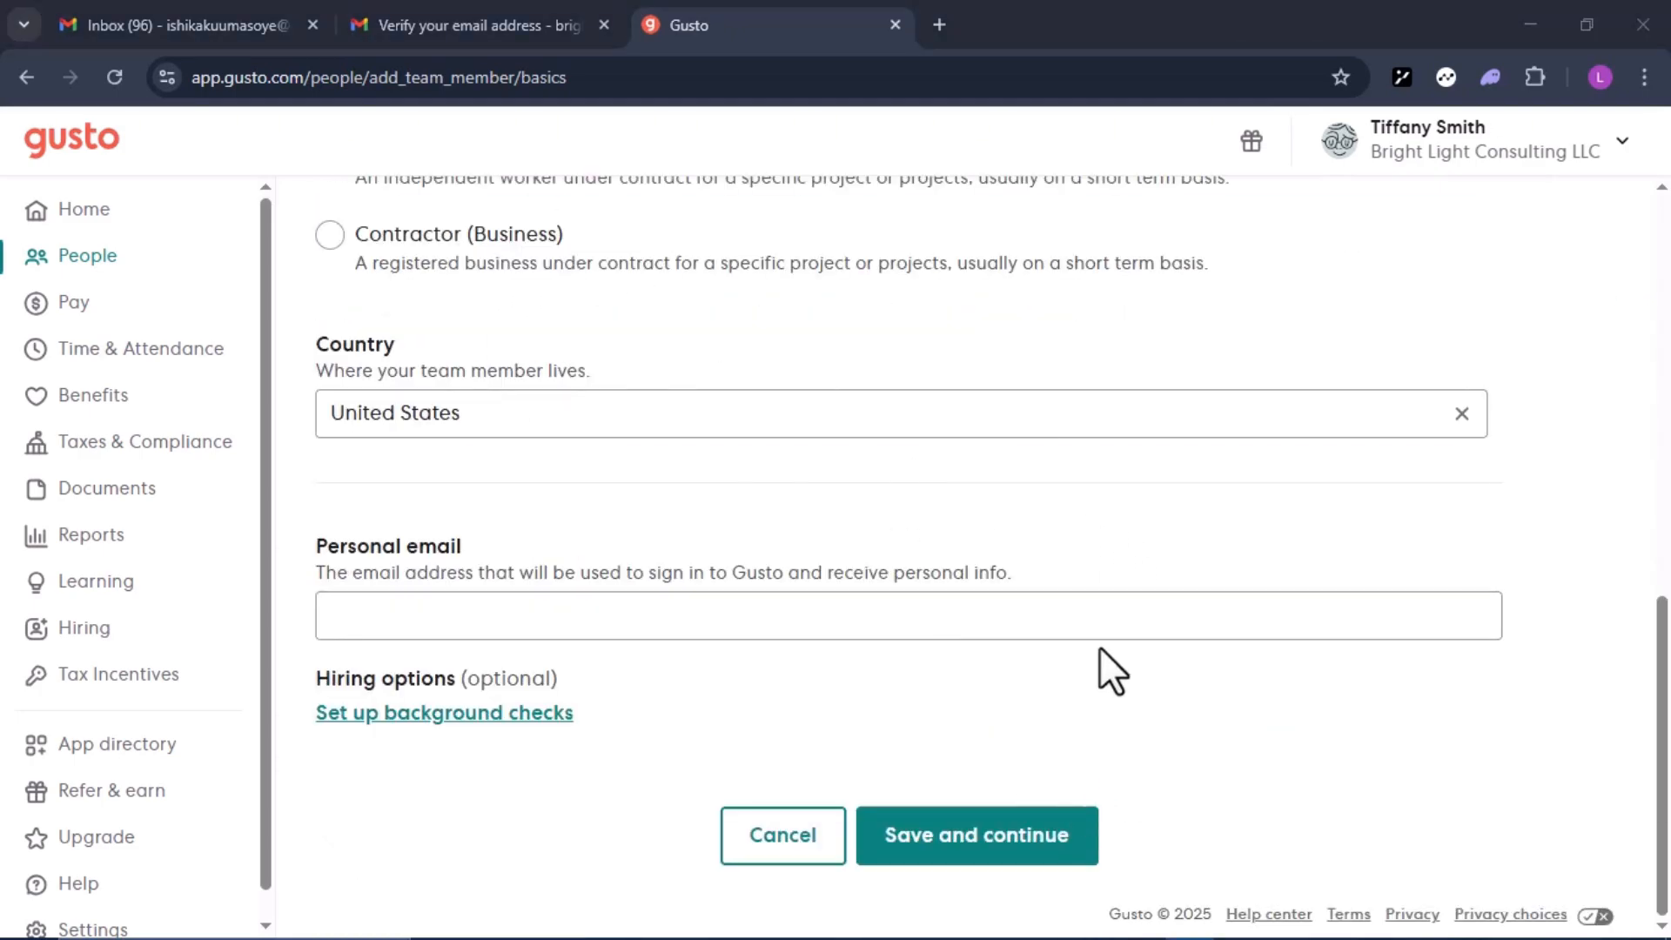
Step: Look through the Time & Attendance, Benefits and Taxes & Compliance sections and open Reports
mouse_move(115, 328)
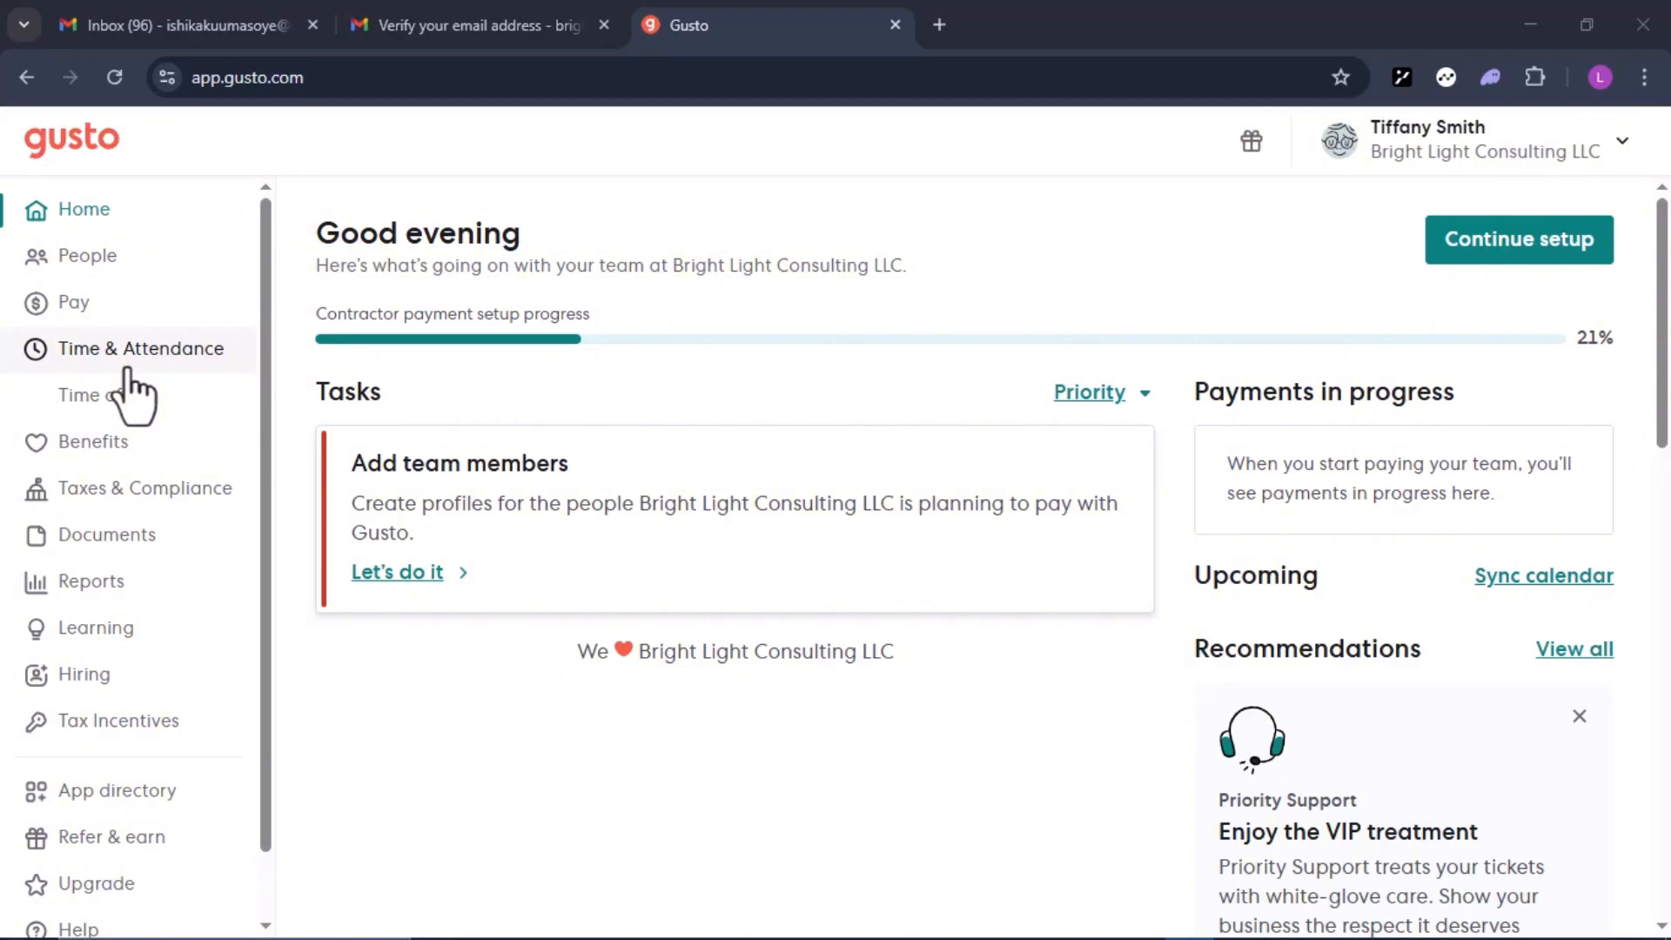
click(100, 448)
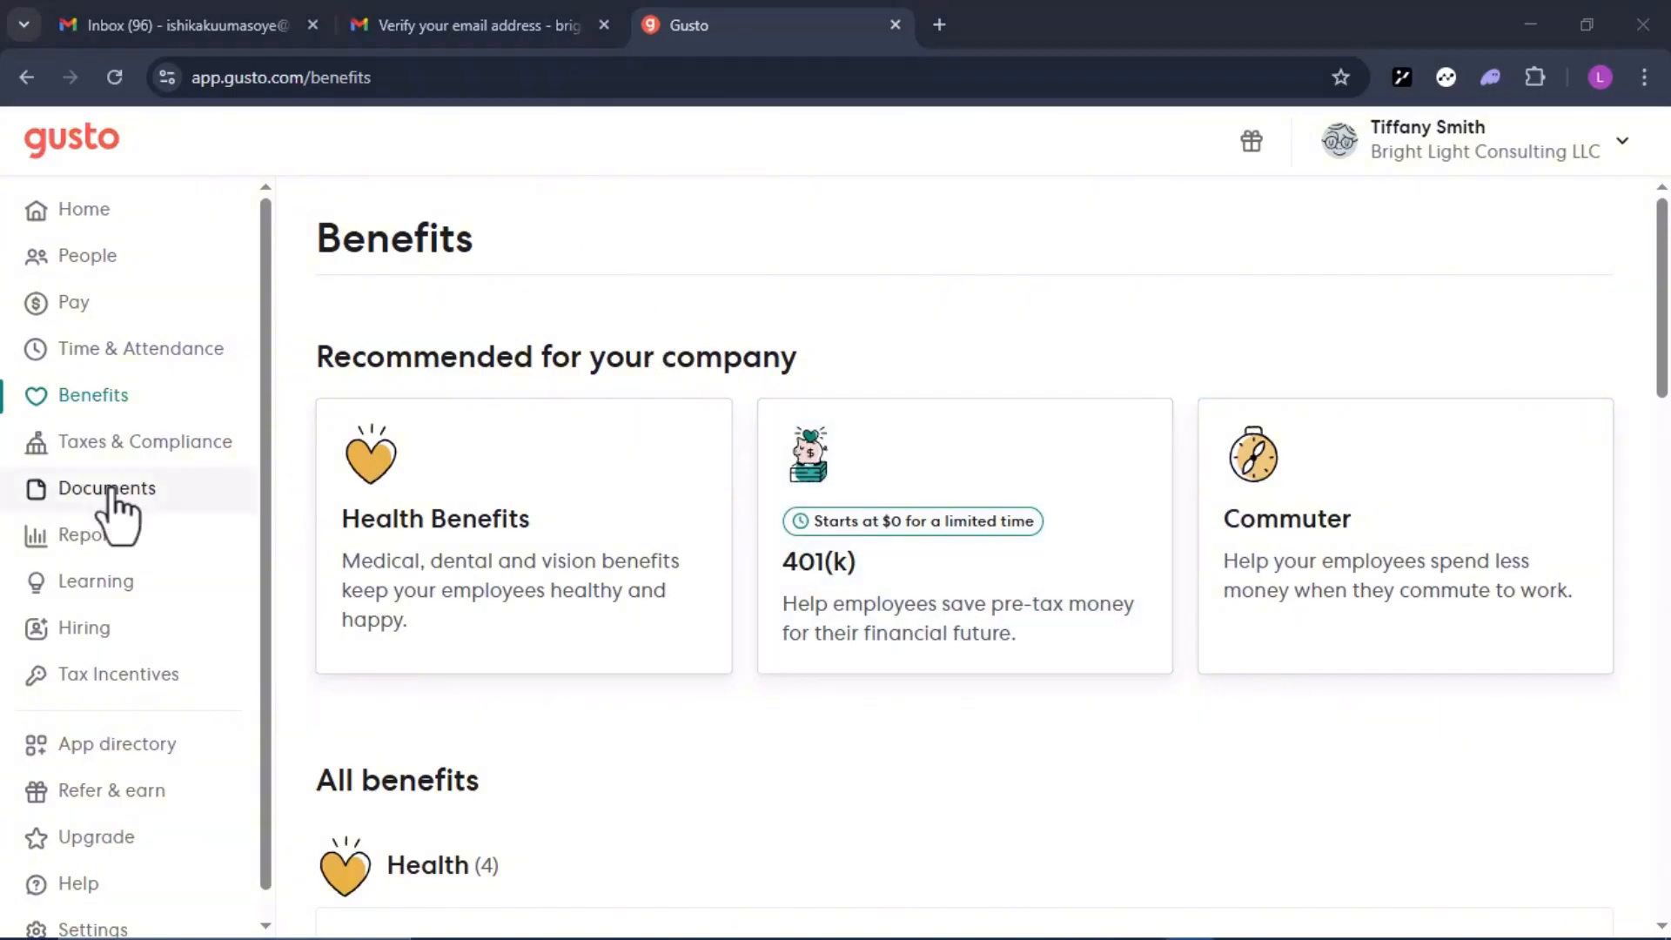
click(118, 446)
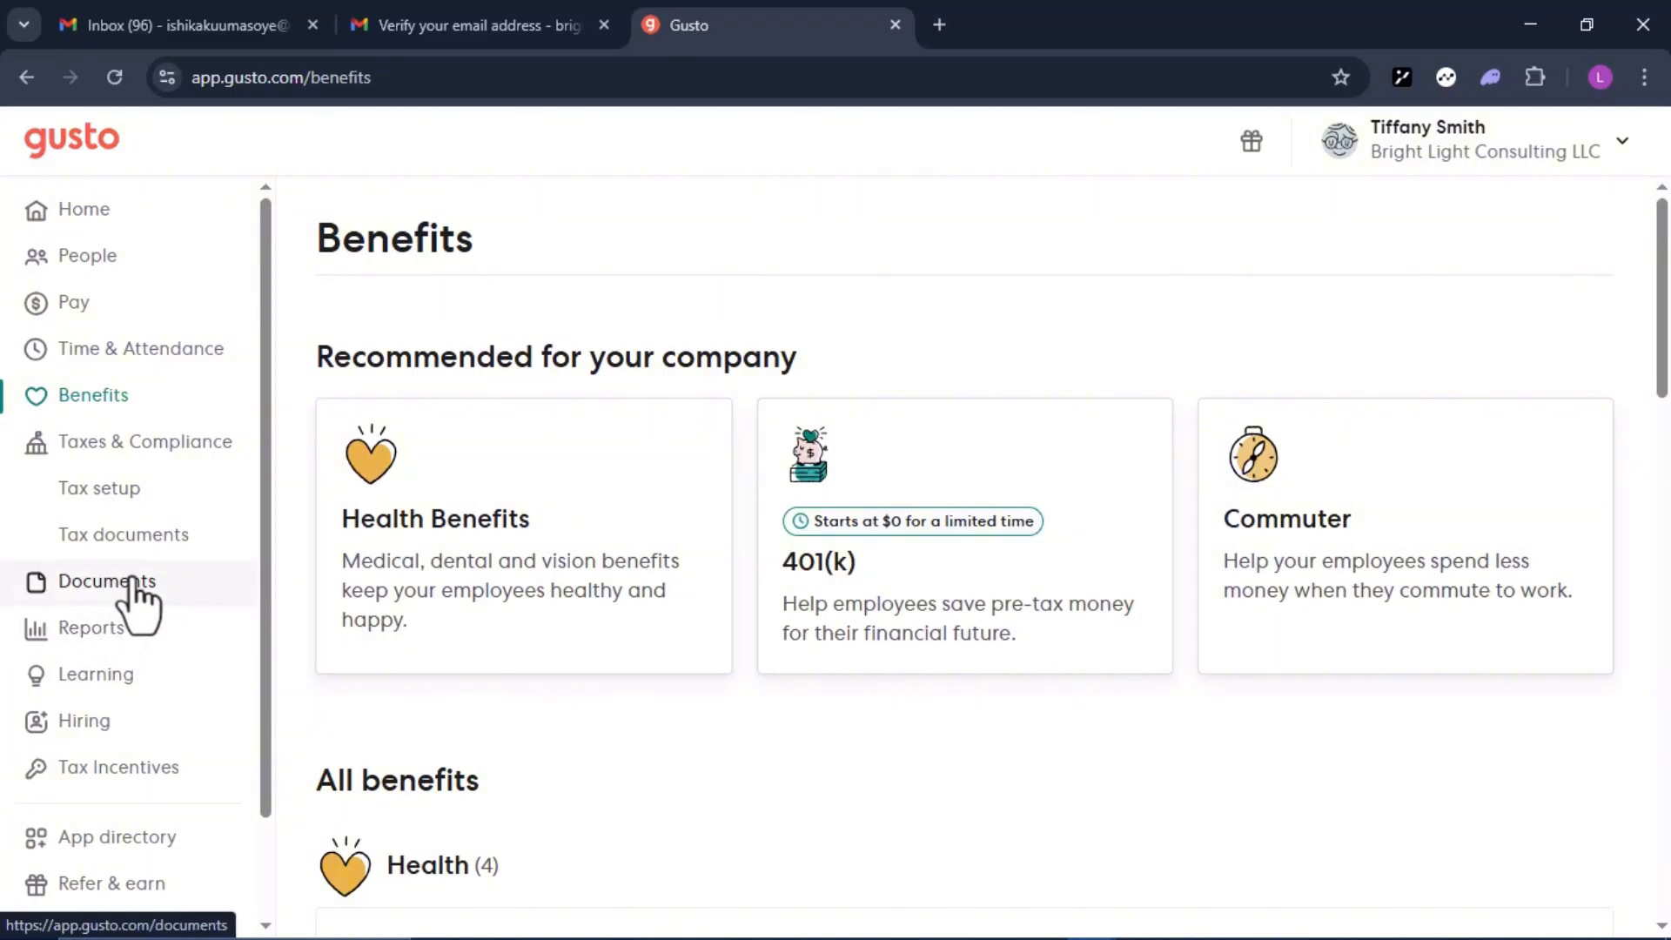
click(111, 641)
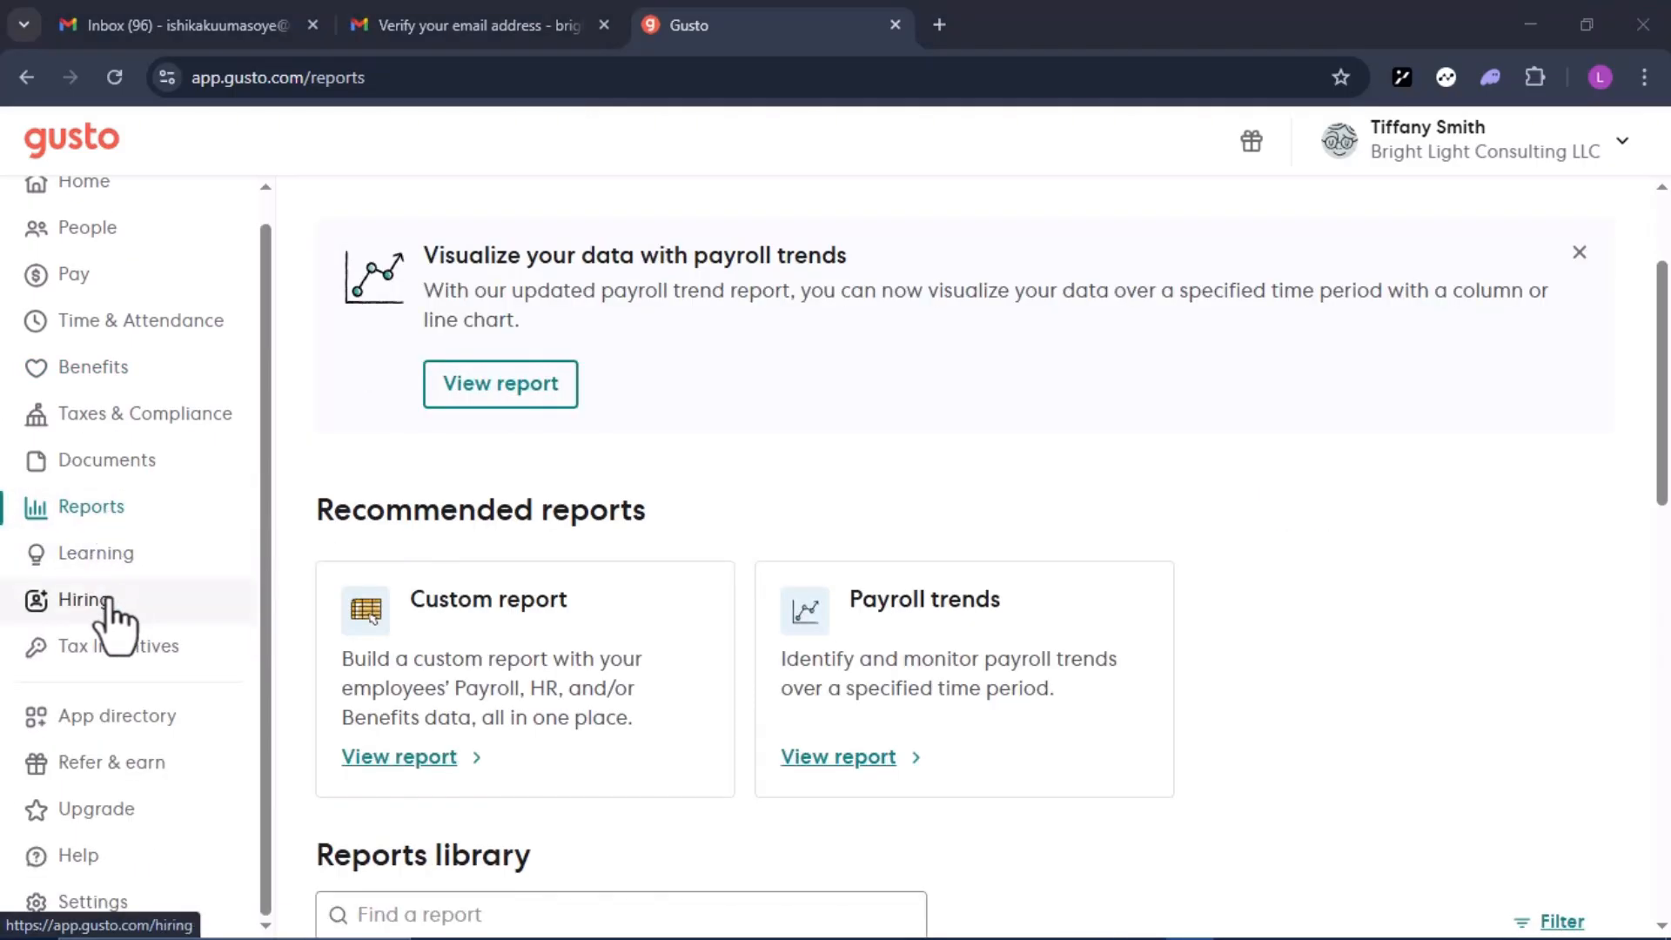